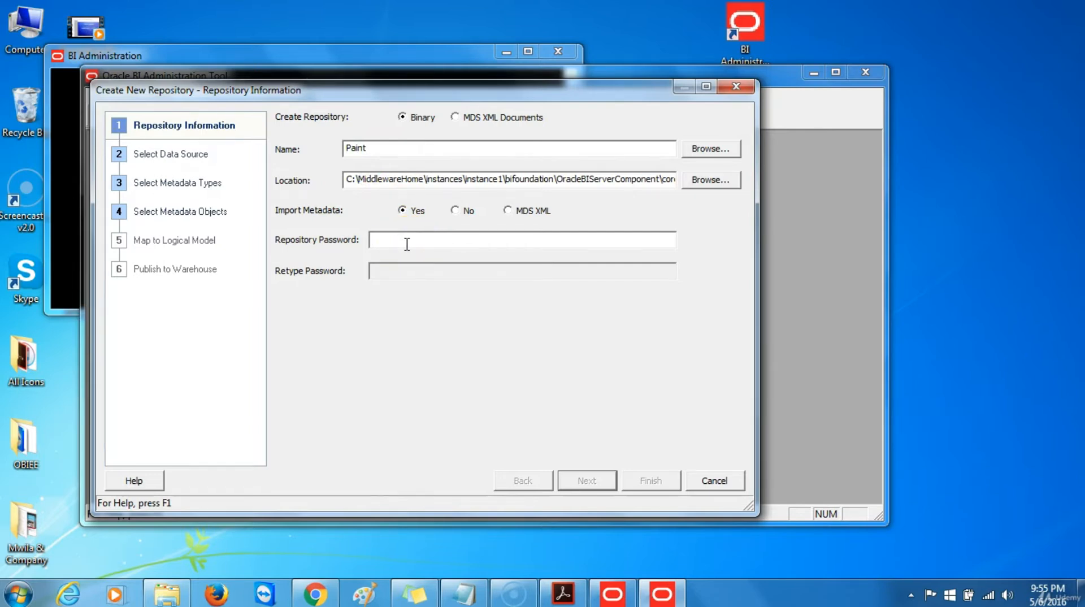
Enter the repository password, retype it to confirm (correcting a typo), and continue to data source selection
click(407, 244)
text(a)
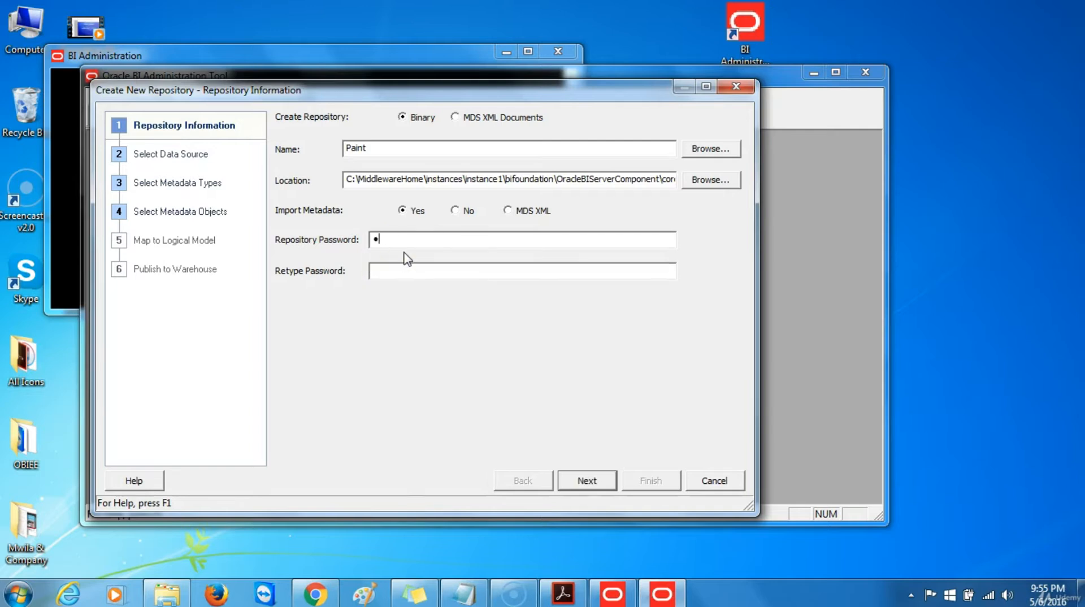
text(dmin123)
click(407, 261)
text(admin1233)
key(BackSpace)
key(BackSpace)
key(BackSpace)
key(BackSpace)
key(BackSpace)
key(BackSpace)
key(BackSpace)
key(BackSpace)
text(admin123)
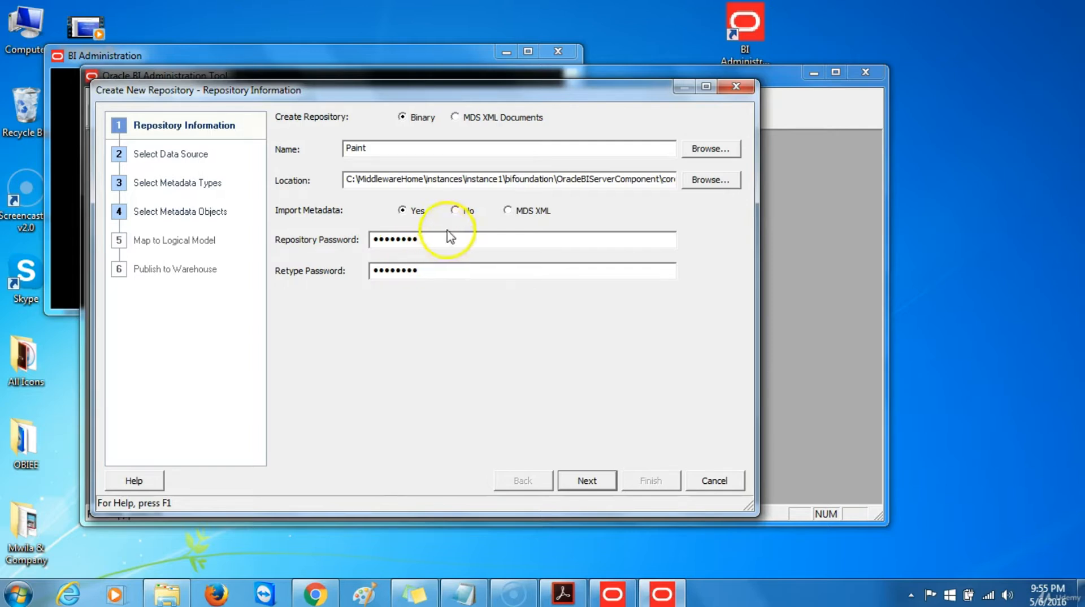
click(418, 593)
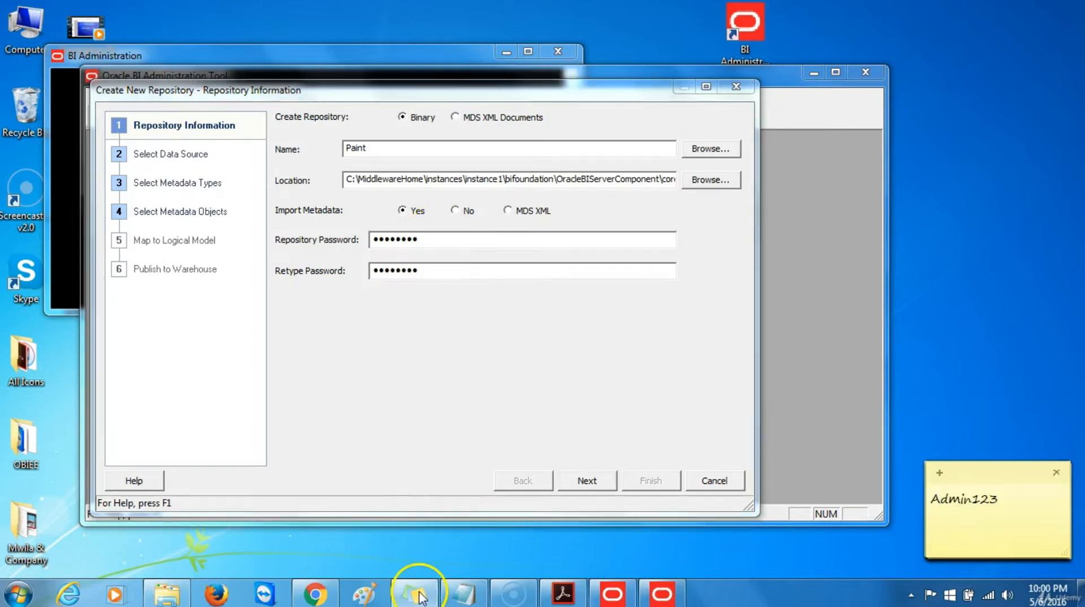
key(ctrl+a)
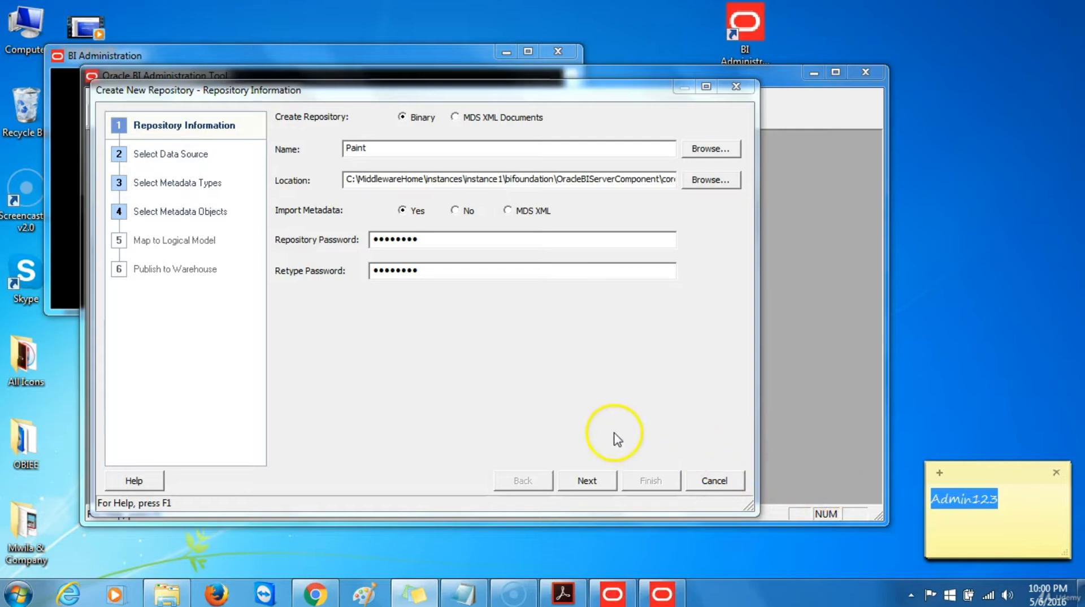
click(587, 480)
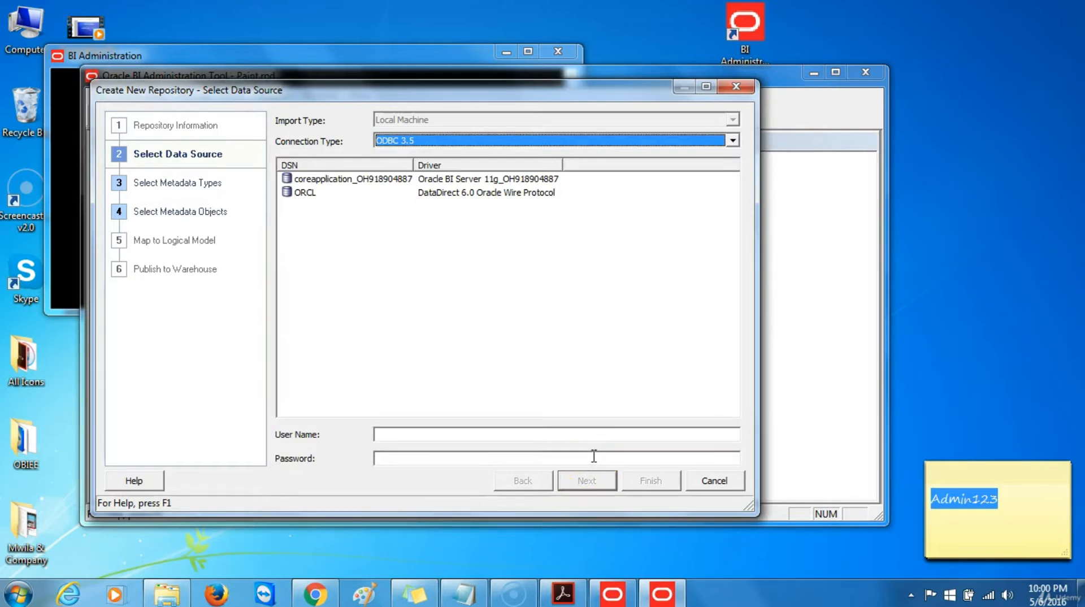
Connect via OCI 10g/11g to data source ORCL using the schema's user name and password
click(732, 141)
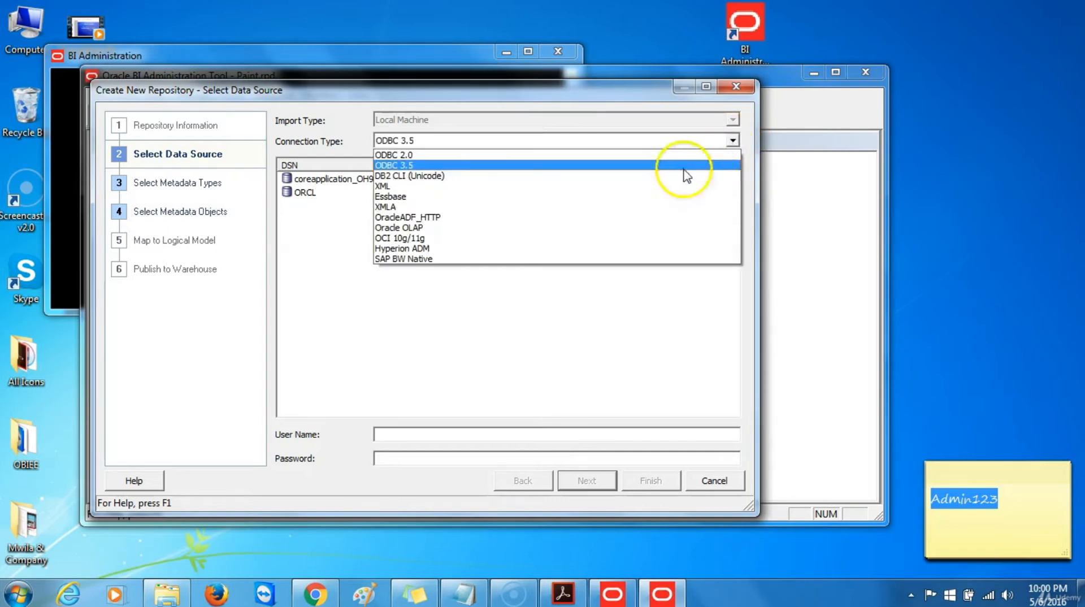
click(423, 239)
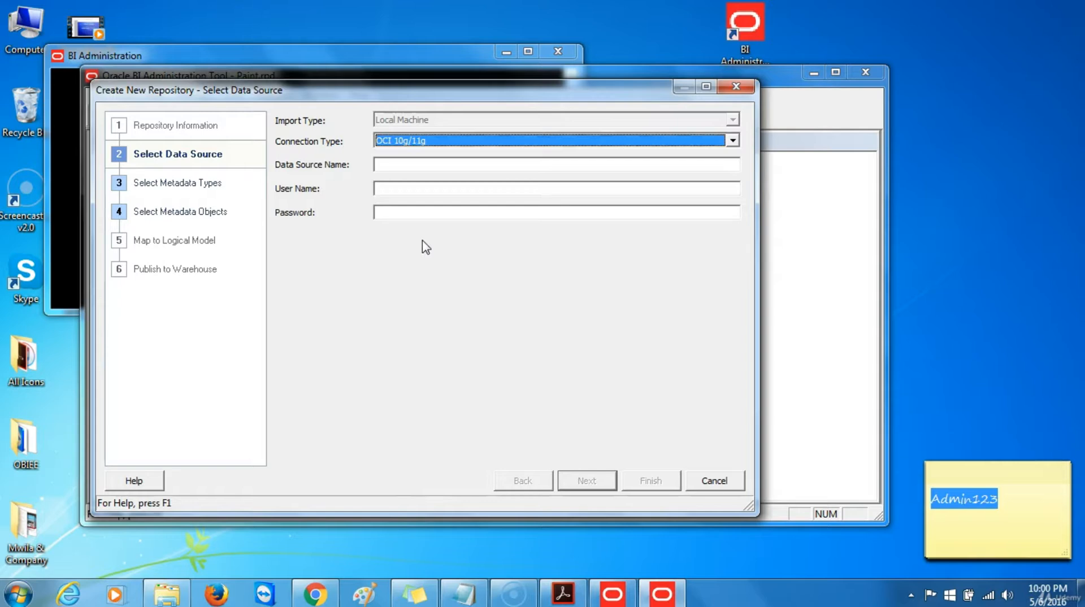
click(443, 165)
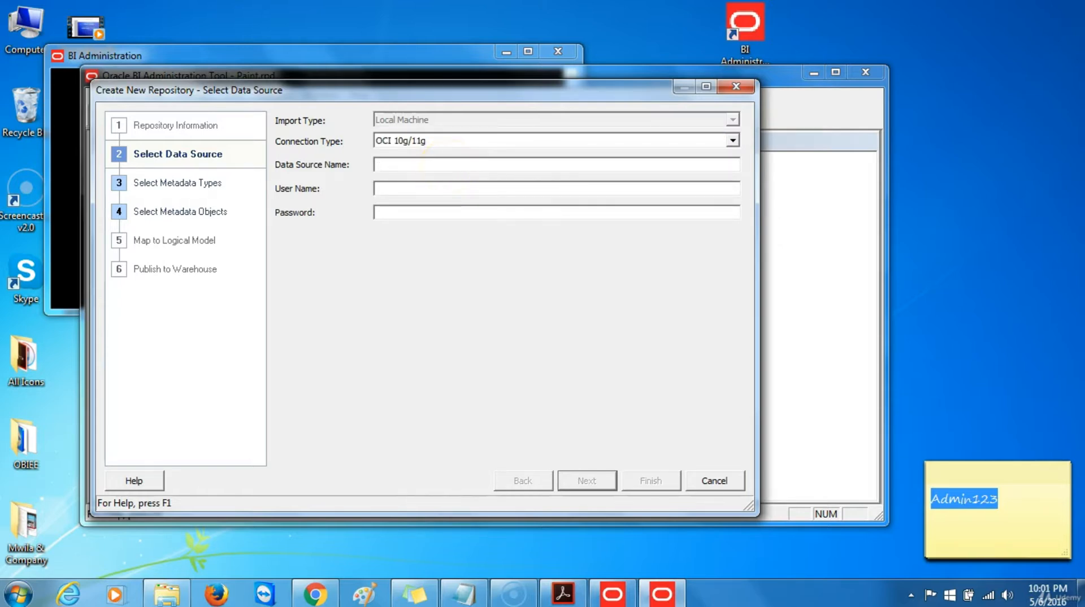
text(ORCL)
key(Tab)
text(a)
key(Tab)
key(Caps_Lock)
text(Admin123)
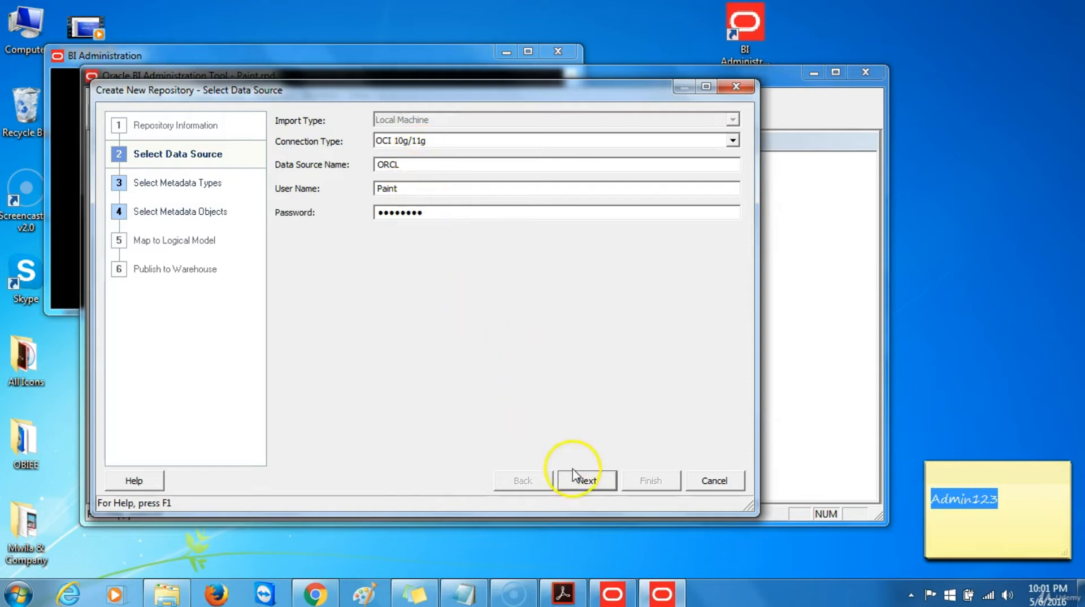
click(588, 482)
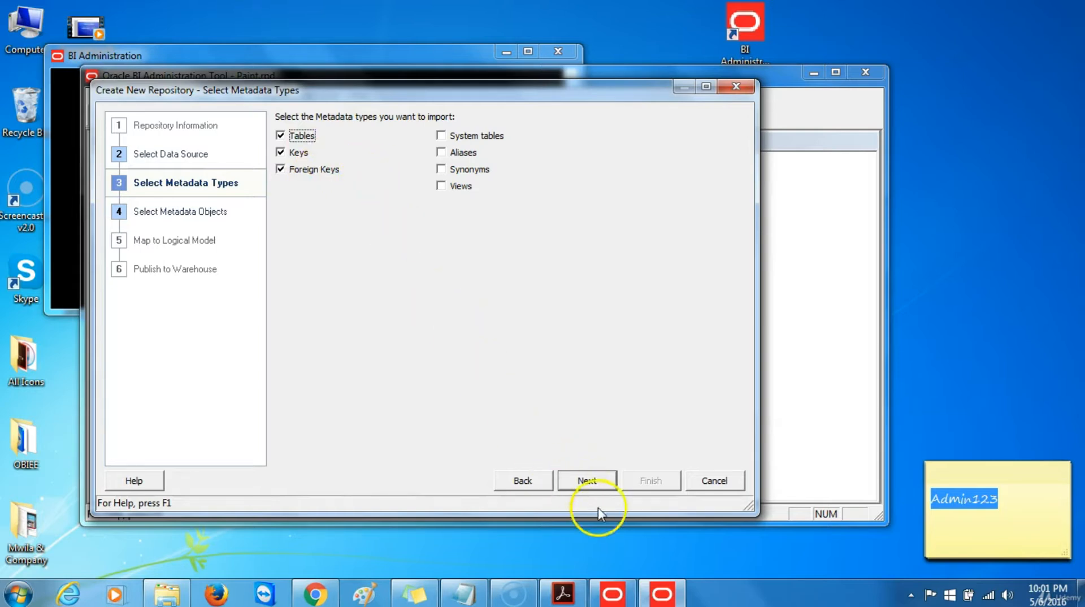
Keep Tables, Keys and Foreign Keys selected for import and advance to object selection
click(588, 483)
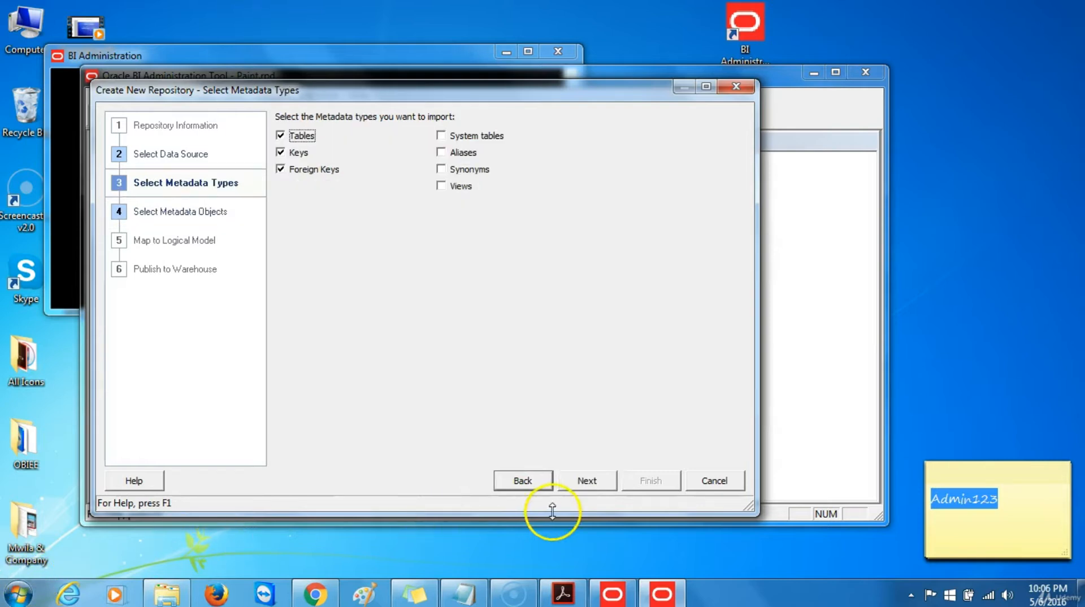
click(587, 487)
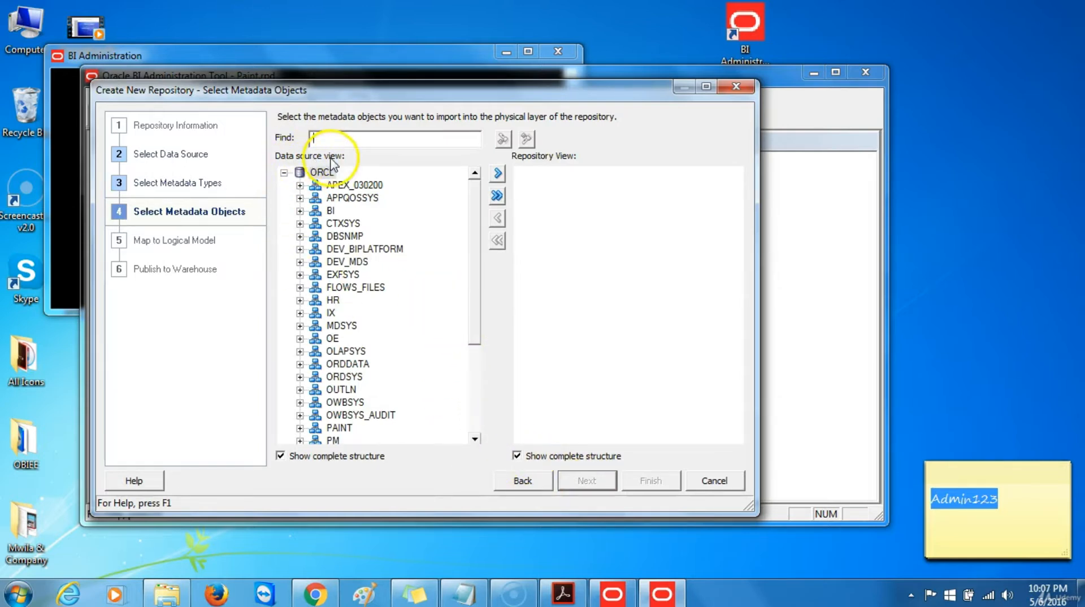
Import FACT, MARKET, PRODUCT and TIME_D from PAINT, accept the connection pool, and finish the wizard
click(300, 427)
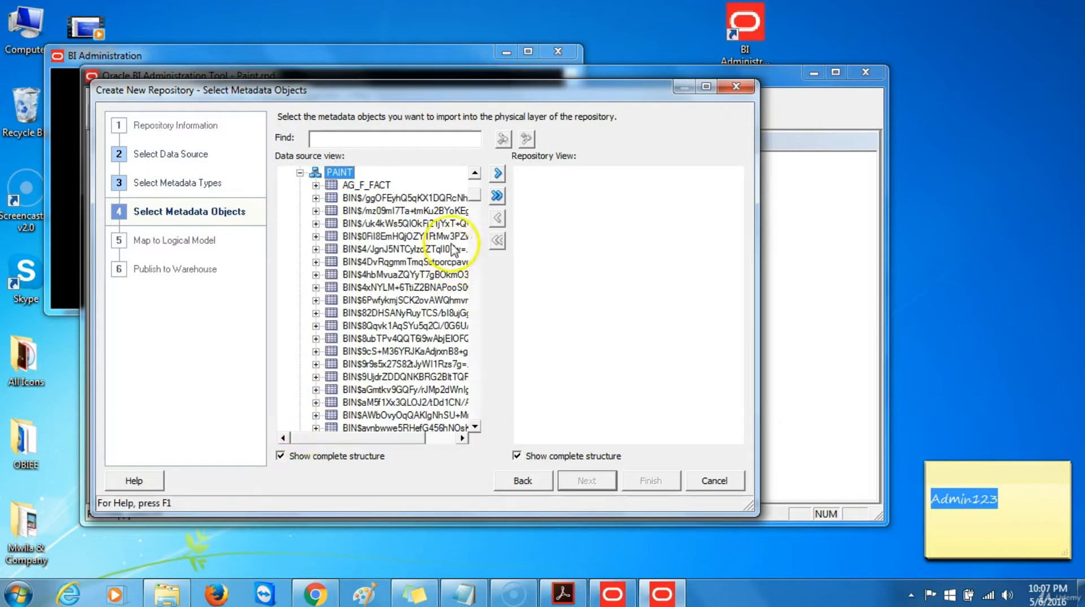
drag(473, 203, 468, 229)
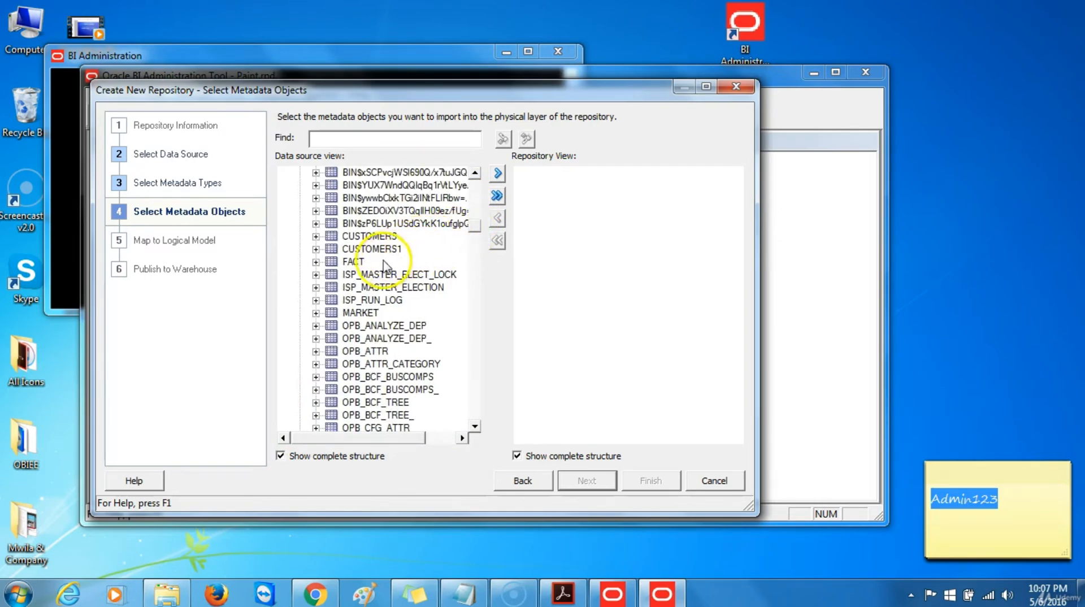
click(356, 262)
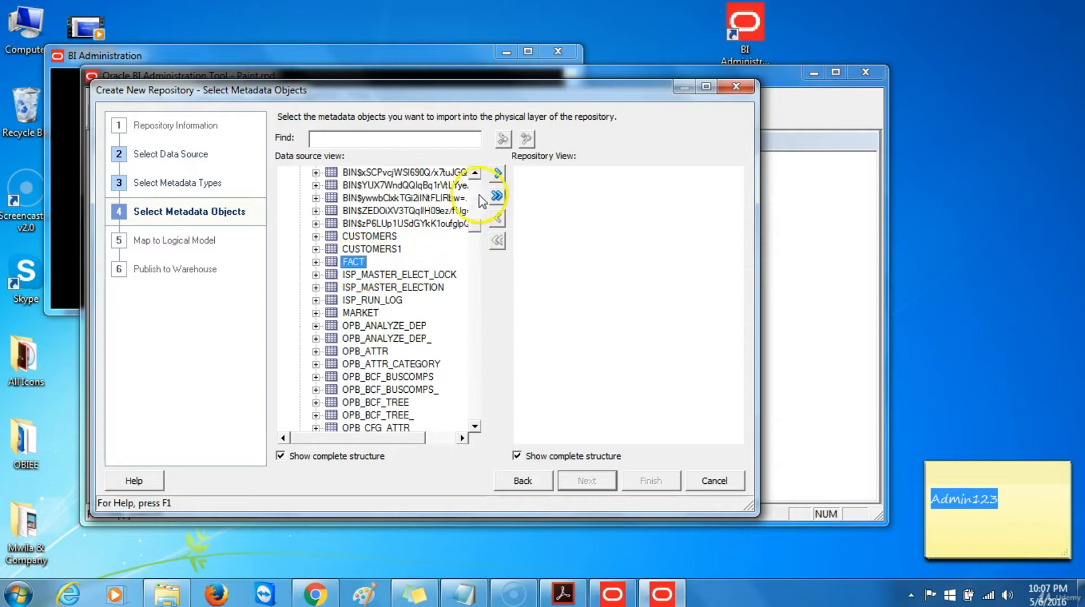
click(497, 172)
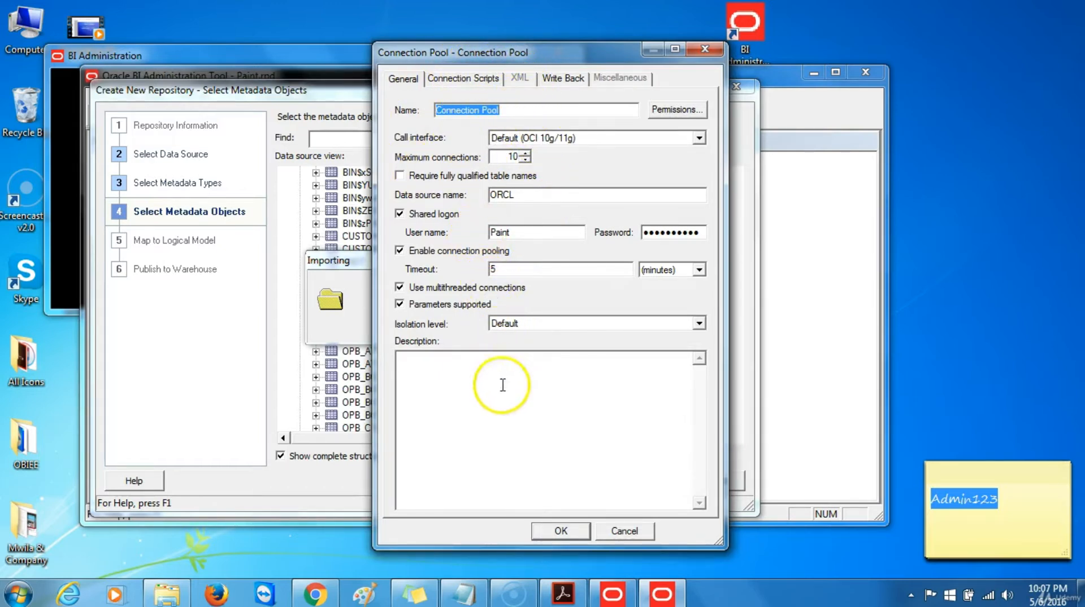
click(561, 530)
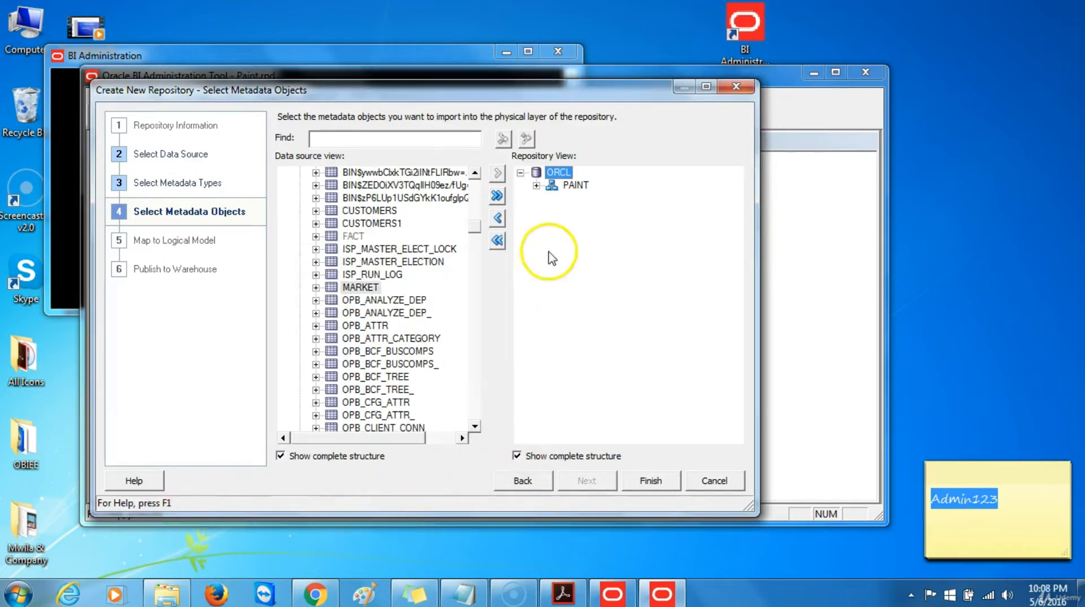
click(537, 186)
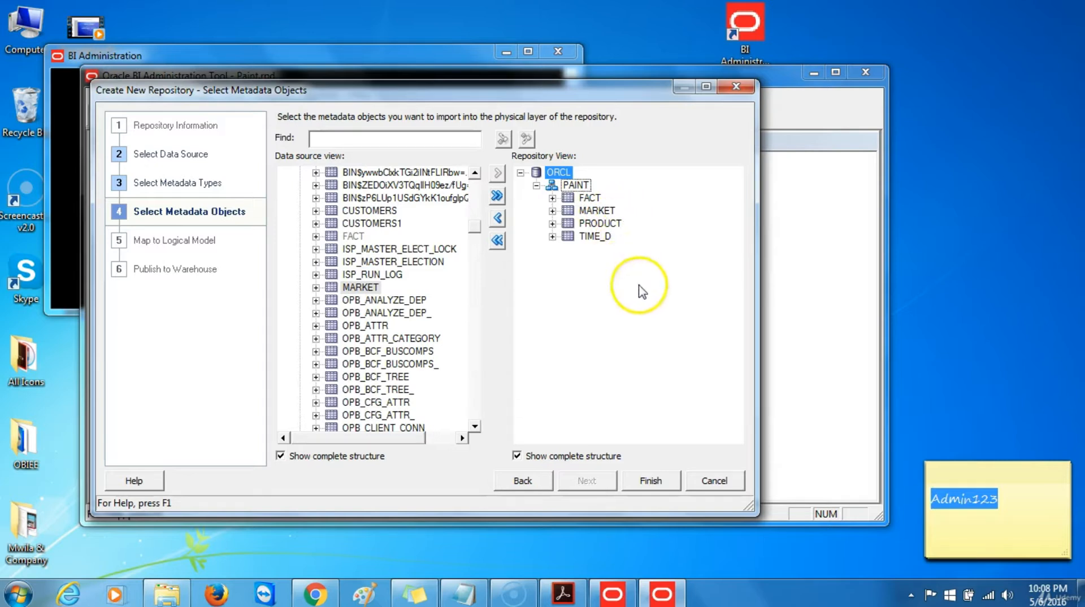
click(649, 481)
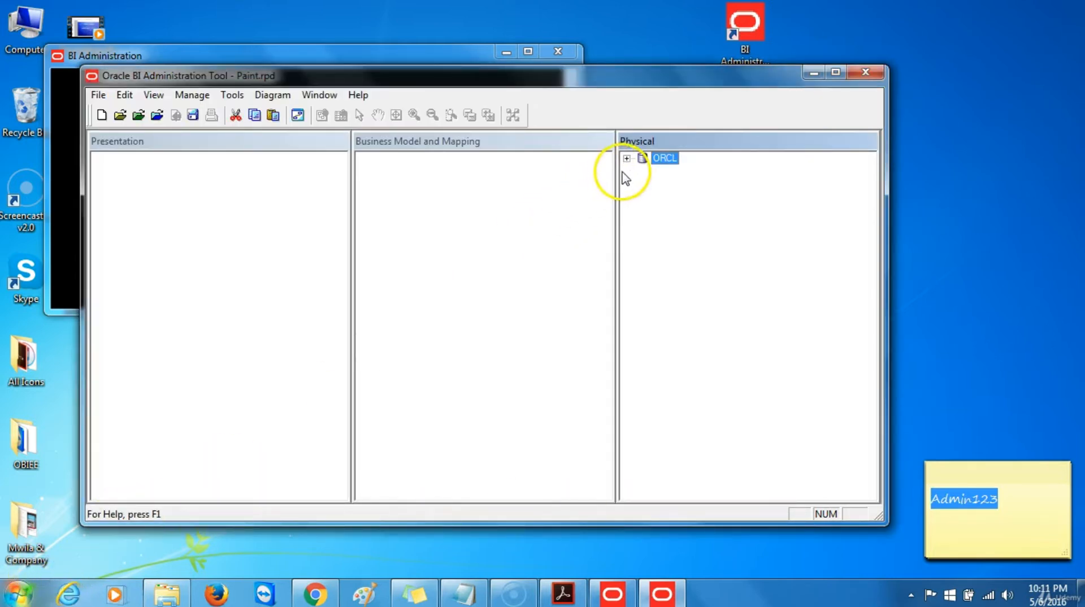
Expand ORCL and PAINT in the Physical layer to reveal the four imported tables
click(626, 160)
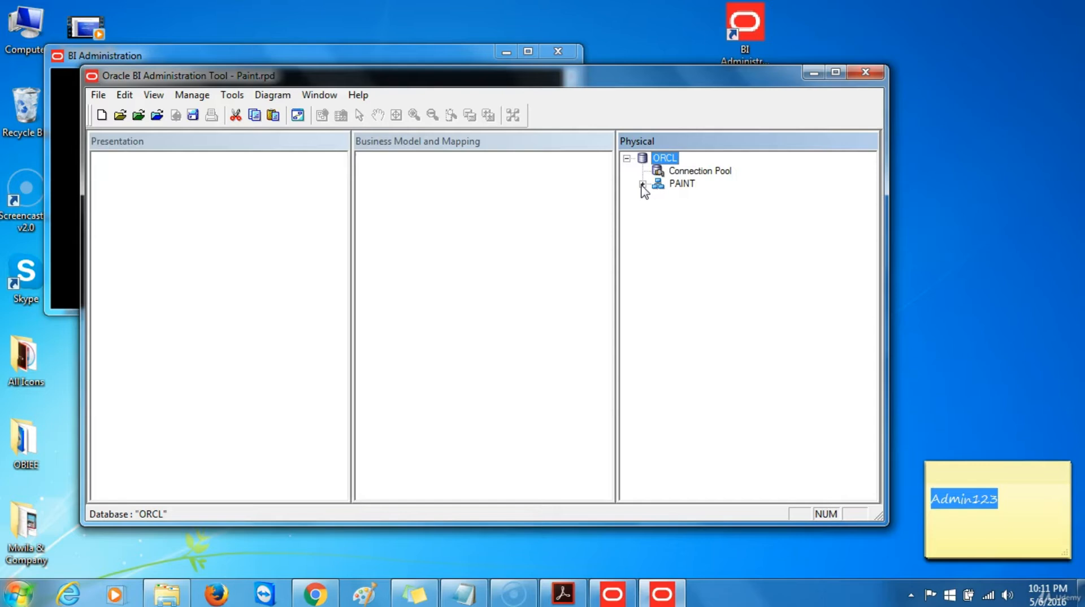
click(642, 184)
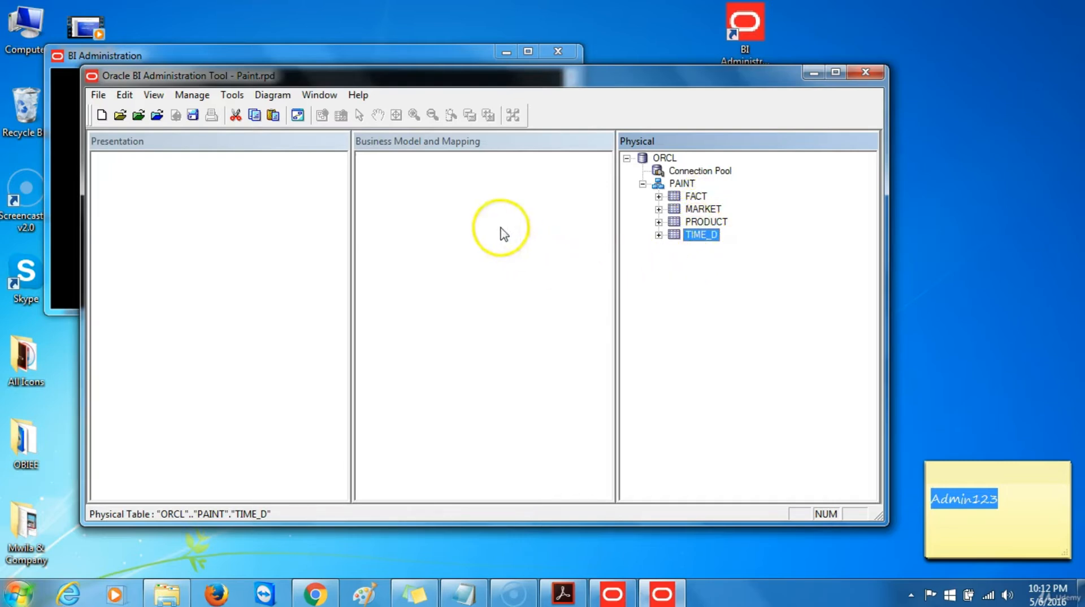
click(240, 96)
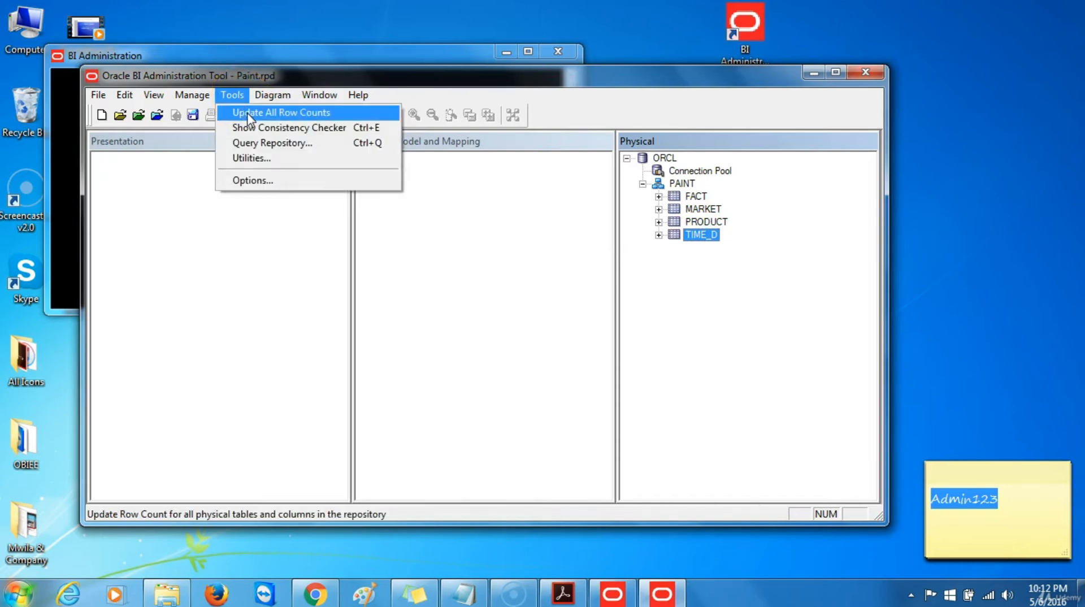
Run Update All Row Counts so physical tables show current counts, e.g. TIME_D at 1272 rows
click(249, 113)
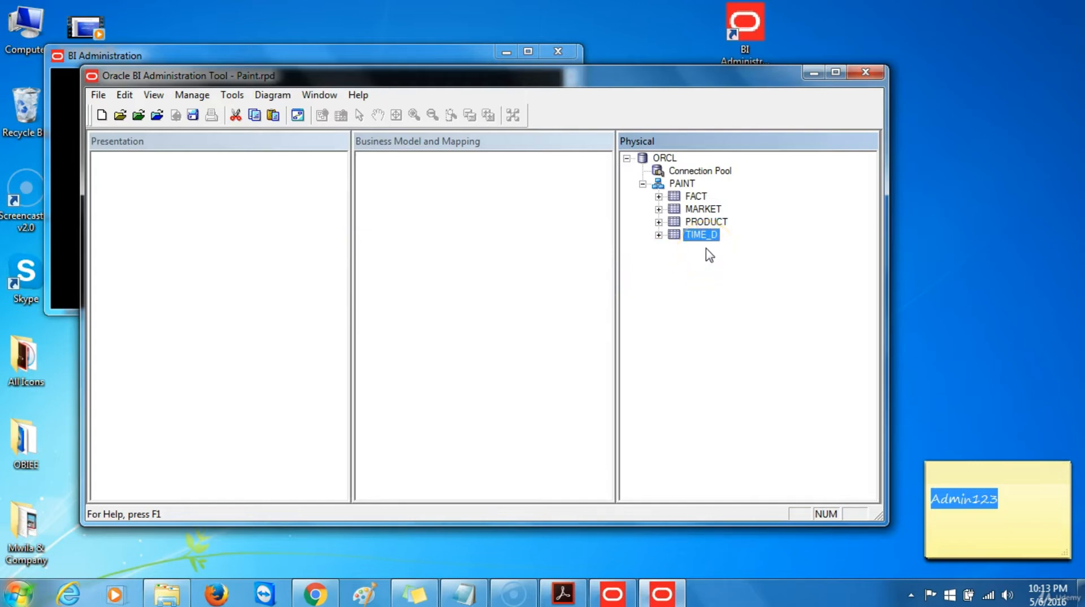
mouse_move(707, 242)
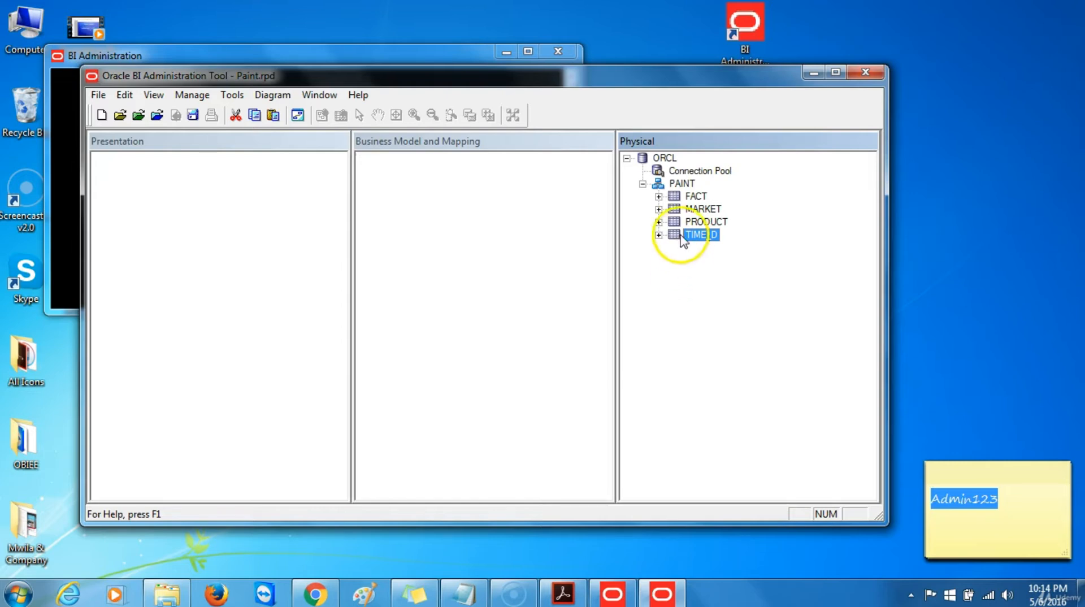
click(677, 213)
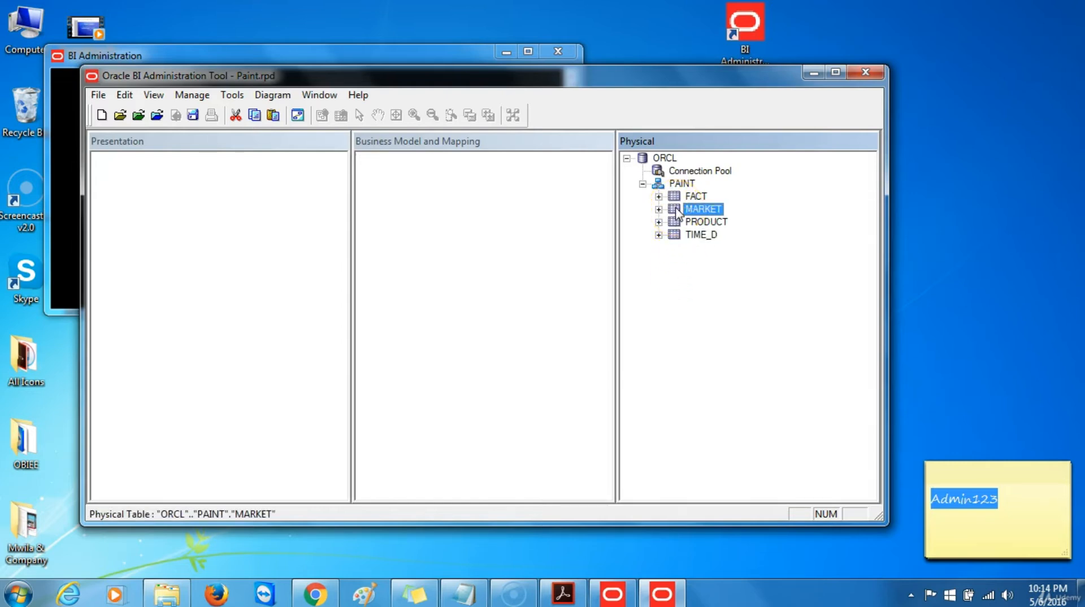
right_click(678, 212)
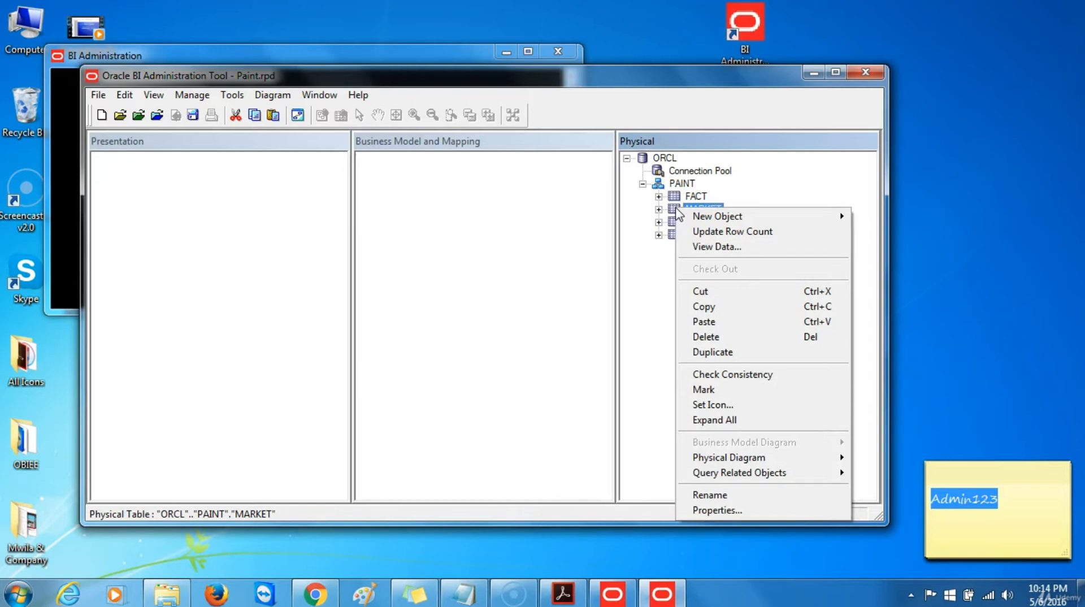
click(712, 247)
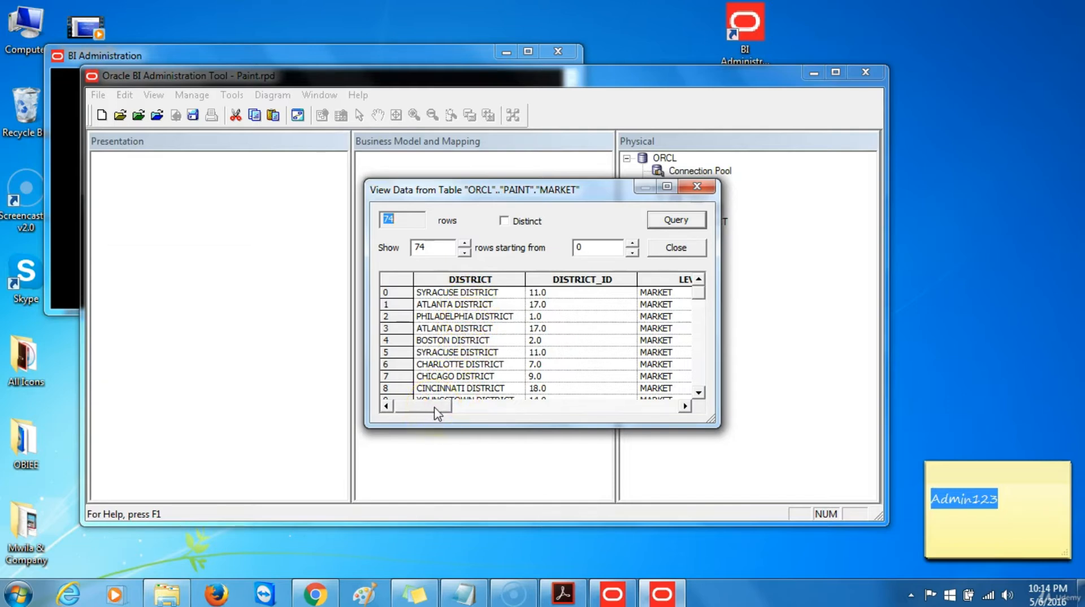
drag(436, 414, 659, 411)
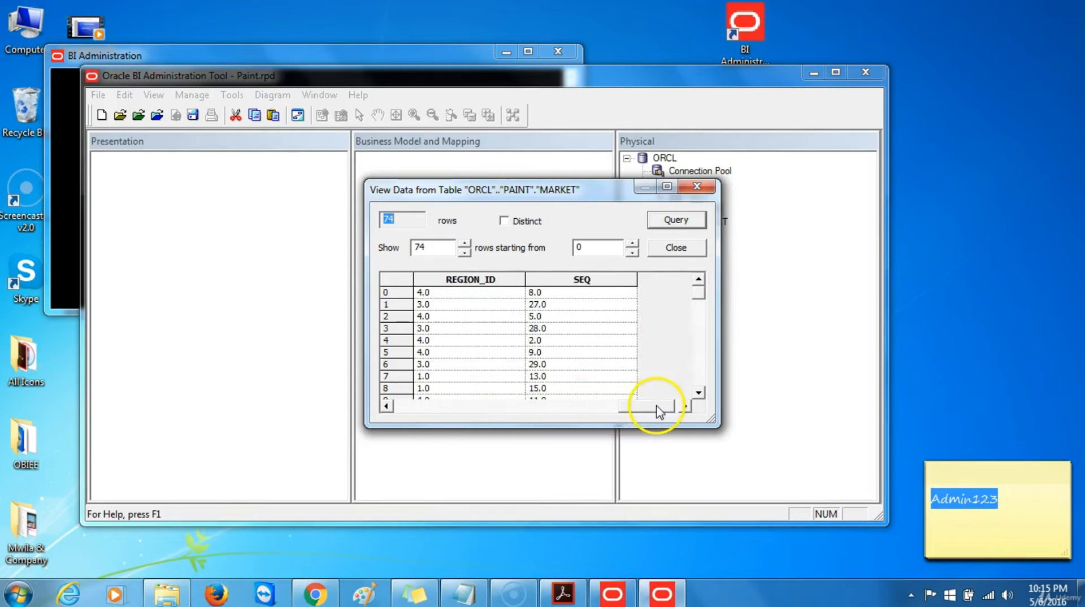
click(700, 248)
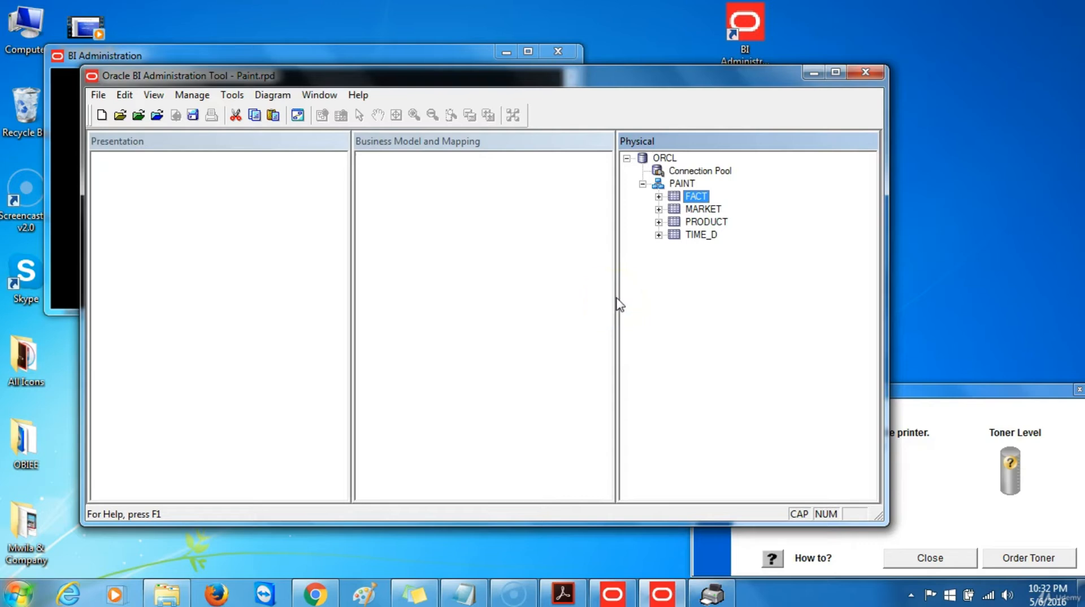
Create a new alias of the TIME_D table named D2 Time_Dim
right_click(681, 243)
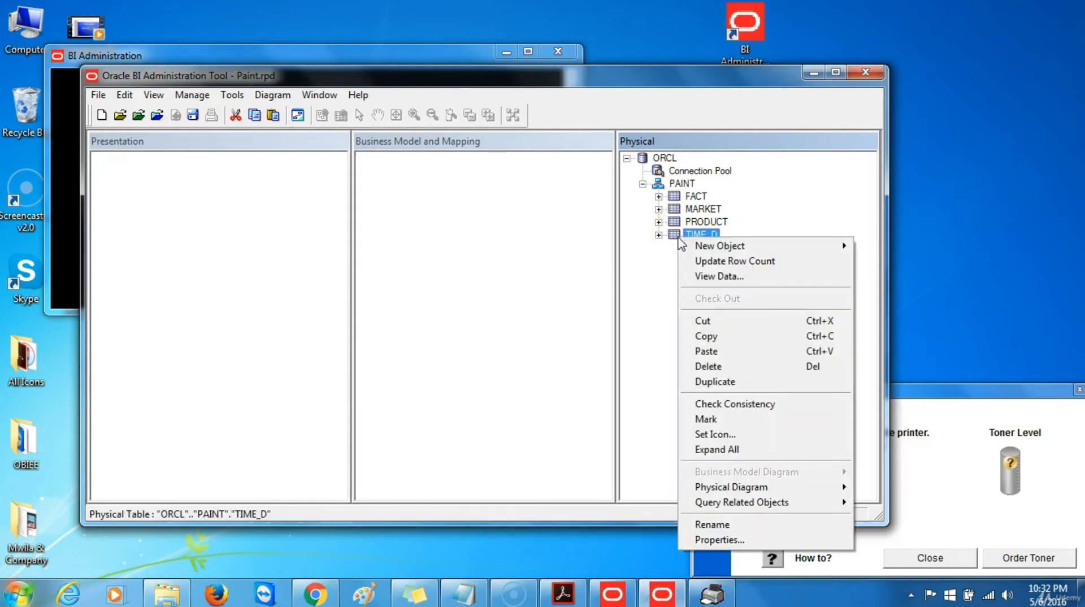
mouse_move(716, 249)
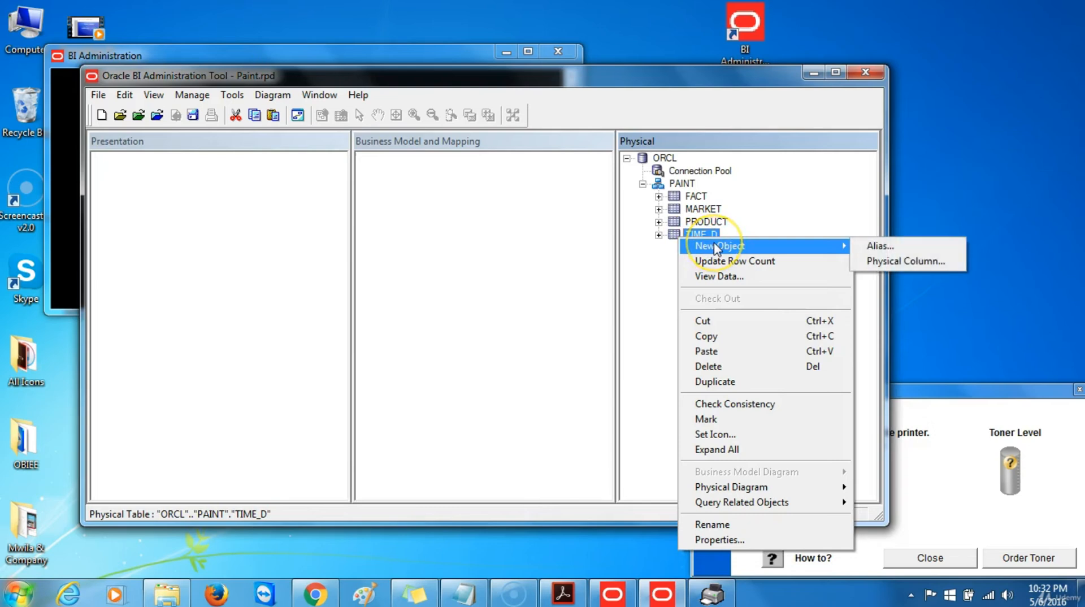
click(879, 247)
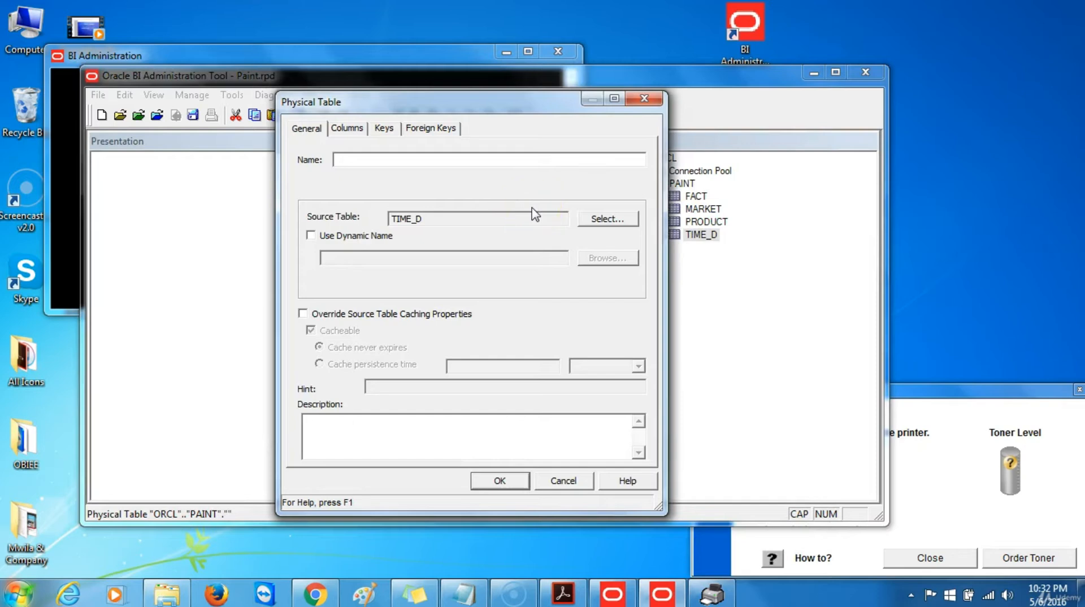
text(D2 T)
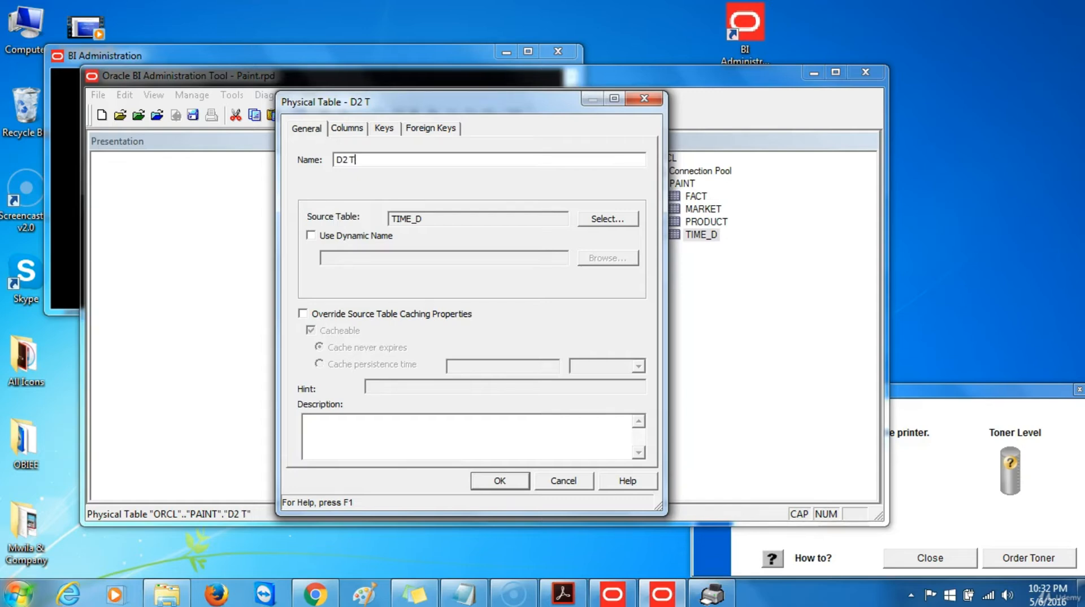
text(ime_Dim)
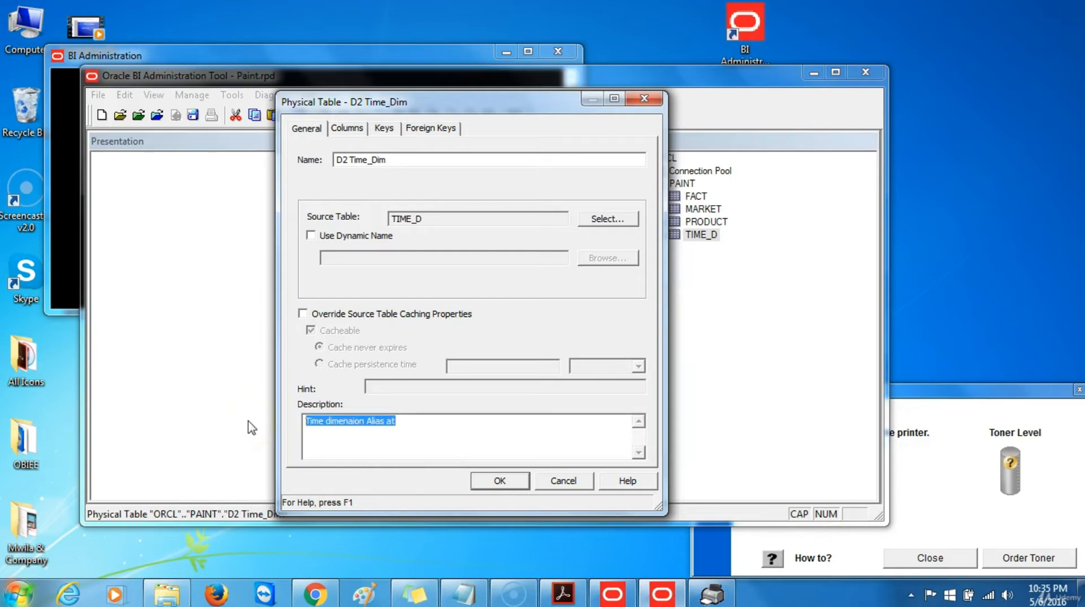
Describe it as 'Time Dimension Alias at day grain. Stores one record each day', check columns, and confirm
key(BackSpace)
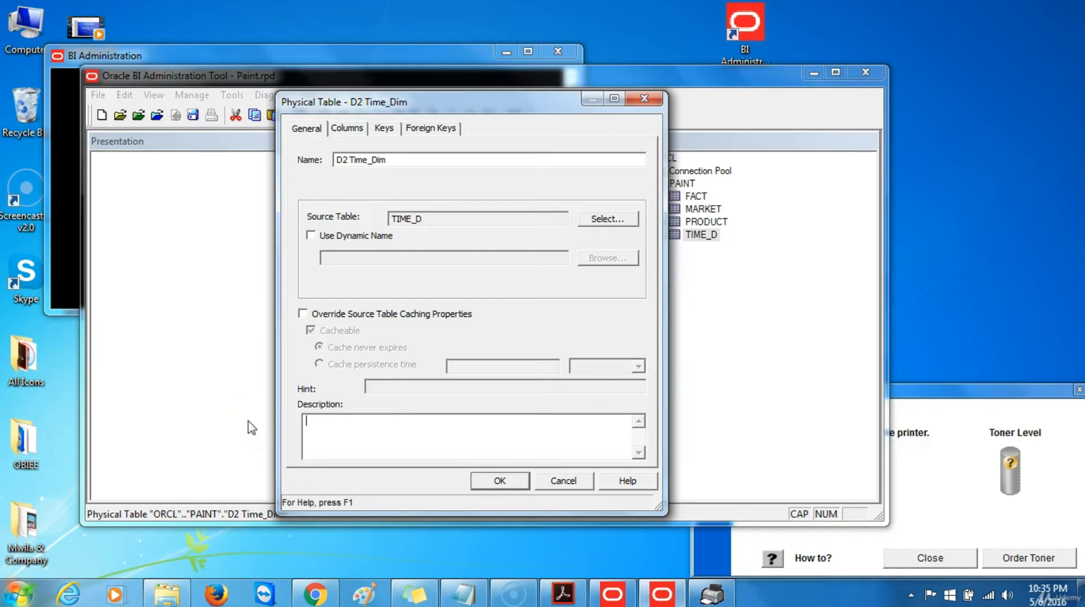
text(Time Dimension Alias at day gr)
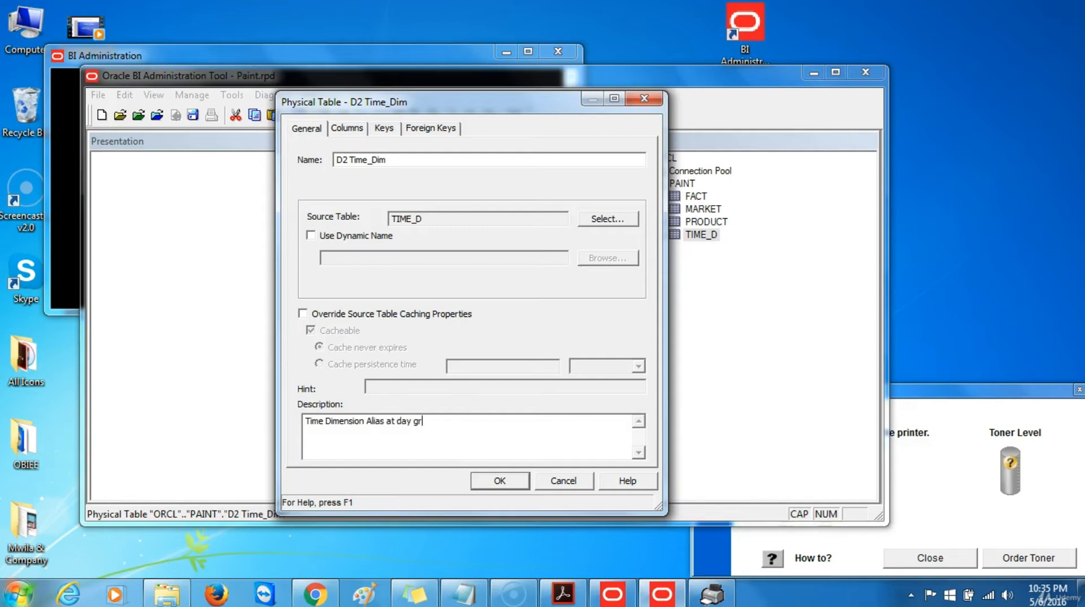
text(ain. Stores one recor)
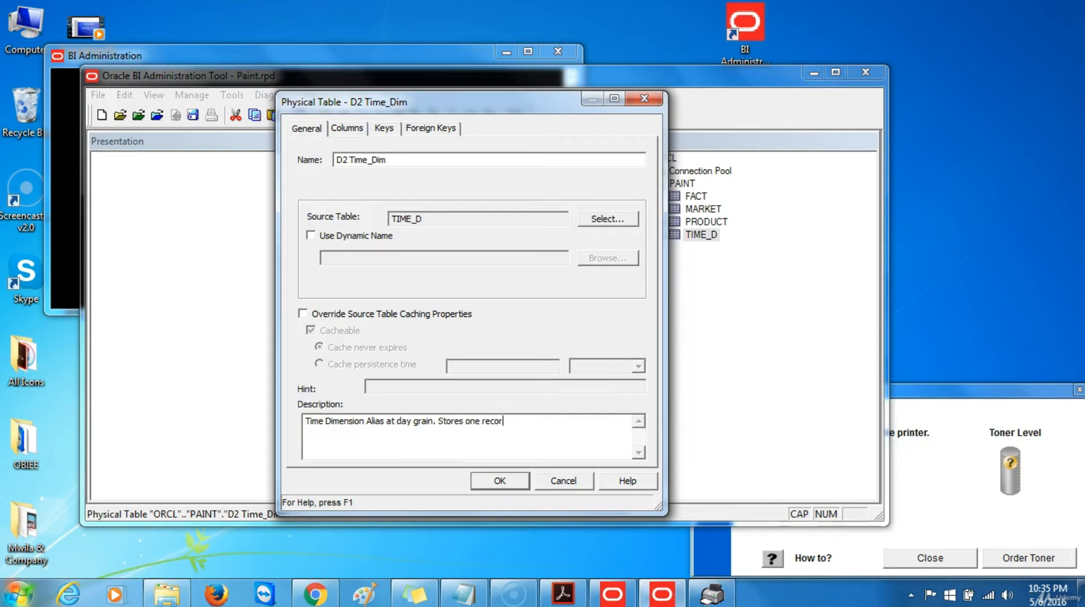
text(d each day)
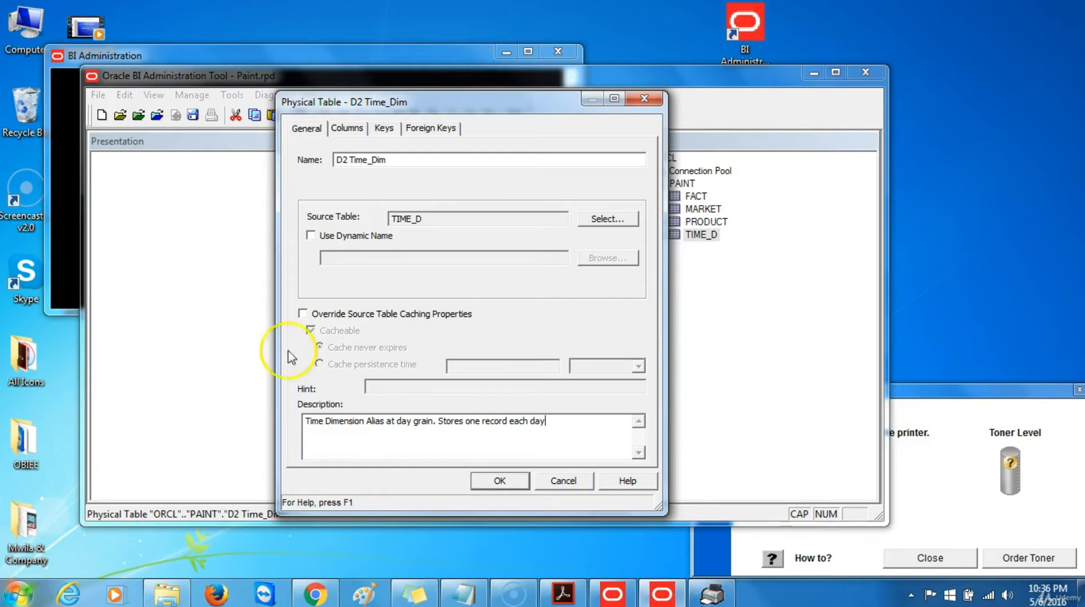
click(354, 130)
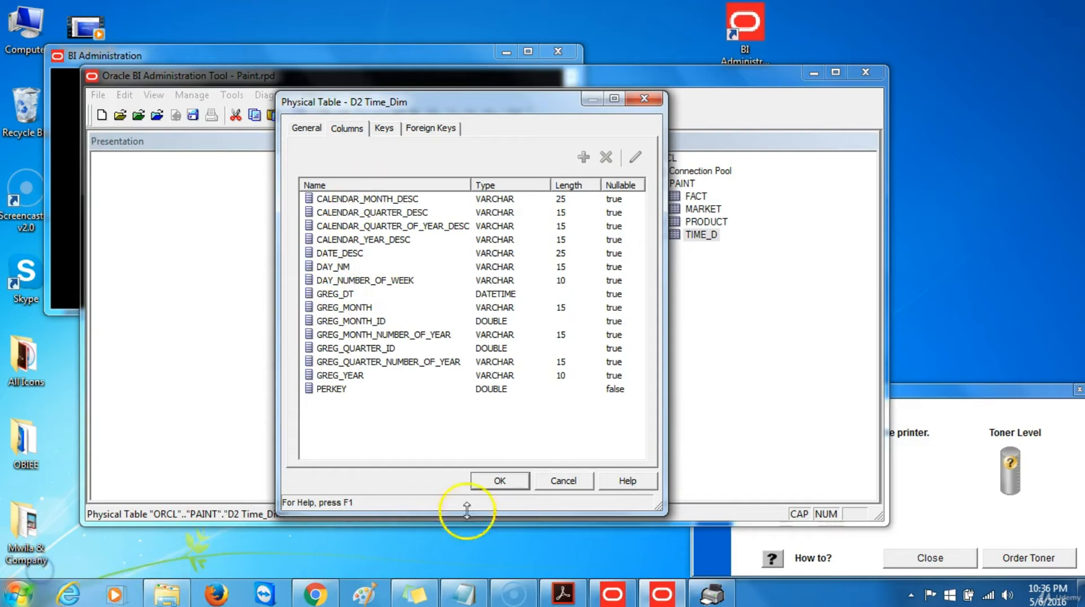
click(499, 480)
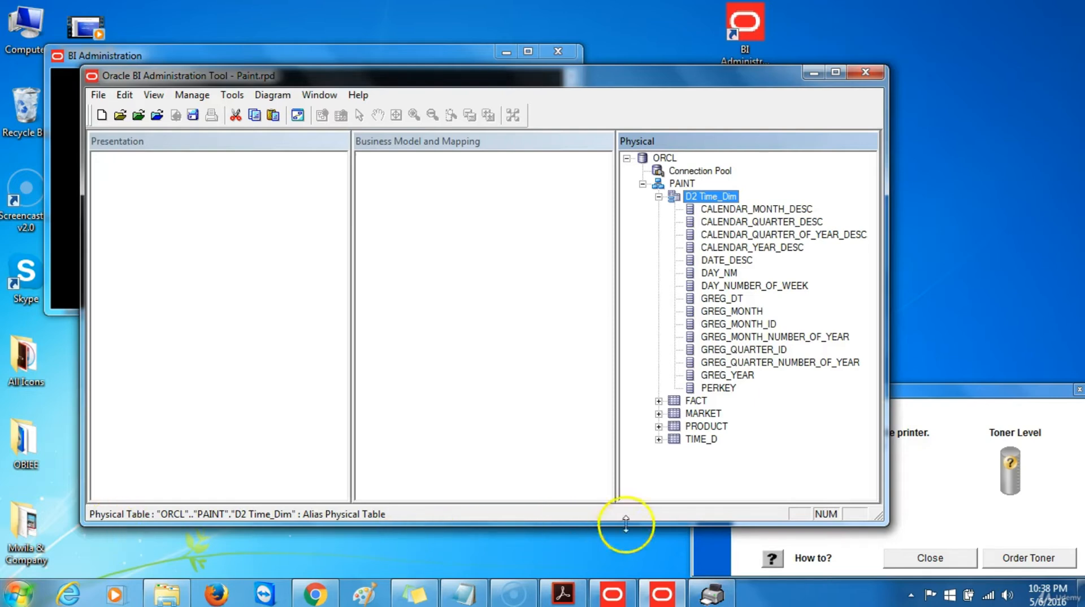
Create an alias of the PRODUCT table named D3 Product_Dim
click(698, 429)
right_click(698, 435)
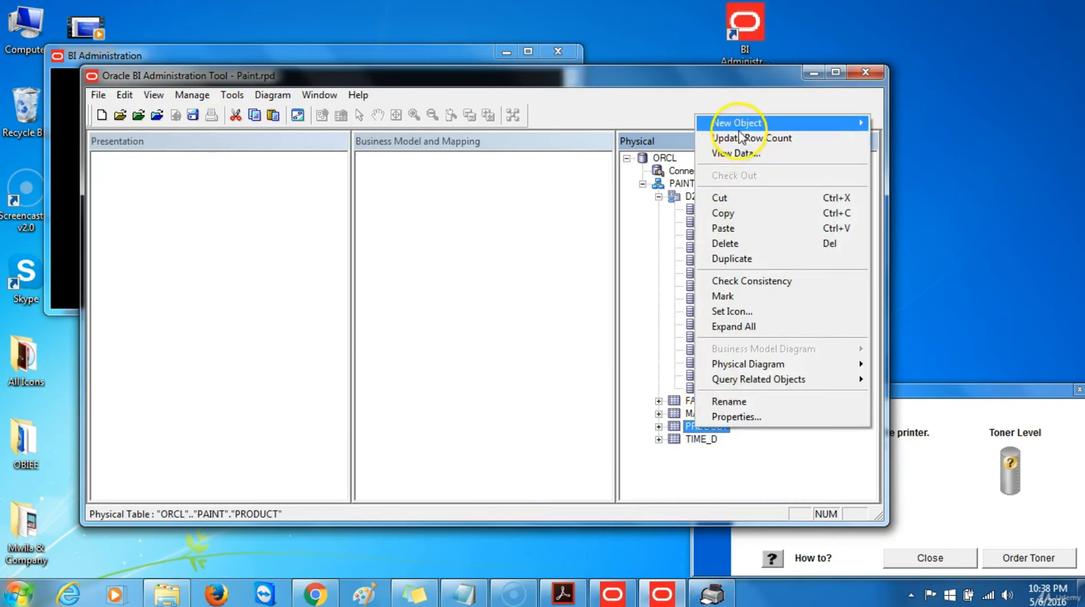
mouse_move(740, 132)
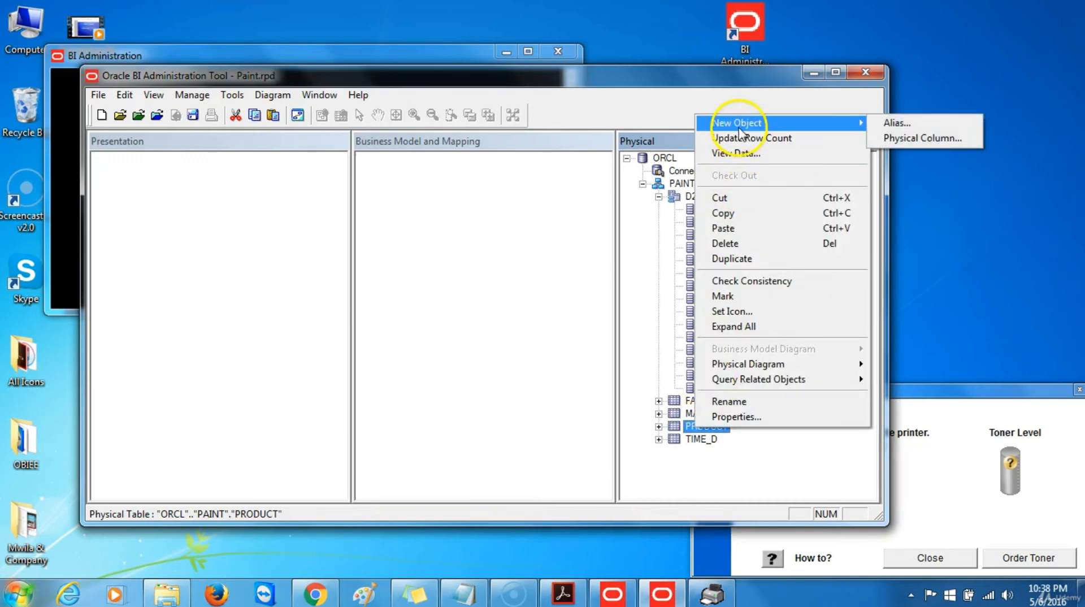
click(897, 124)
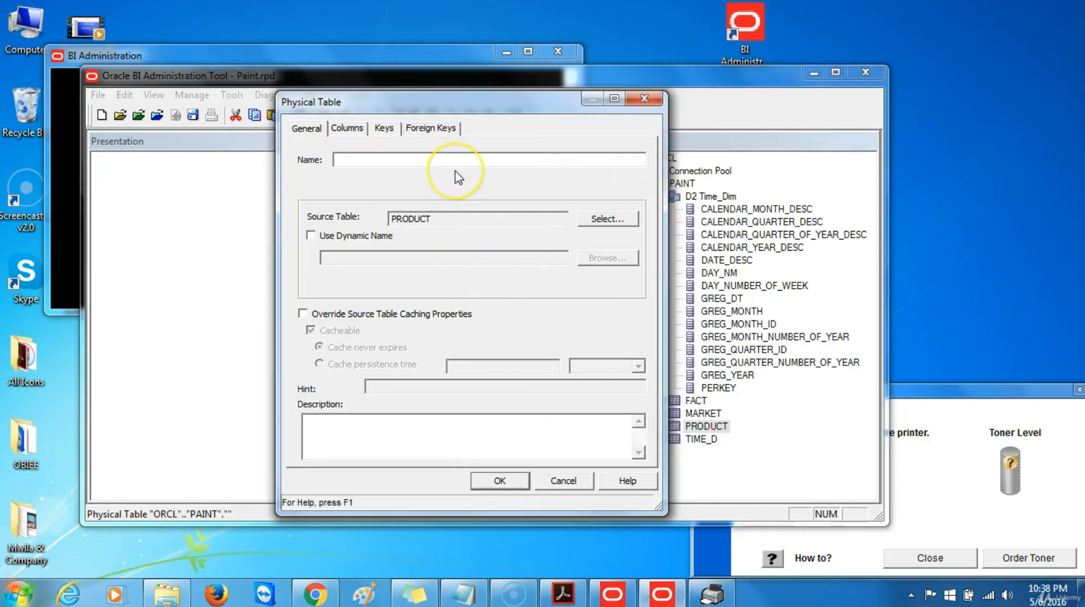
text(D3)
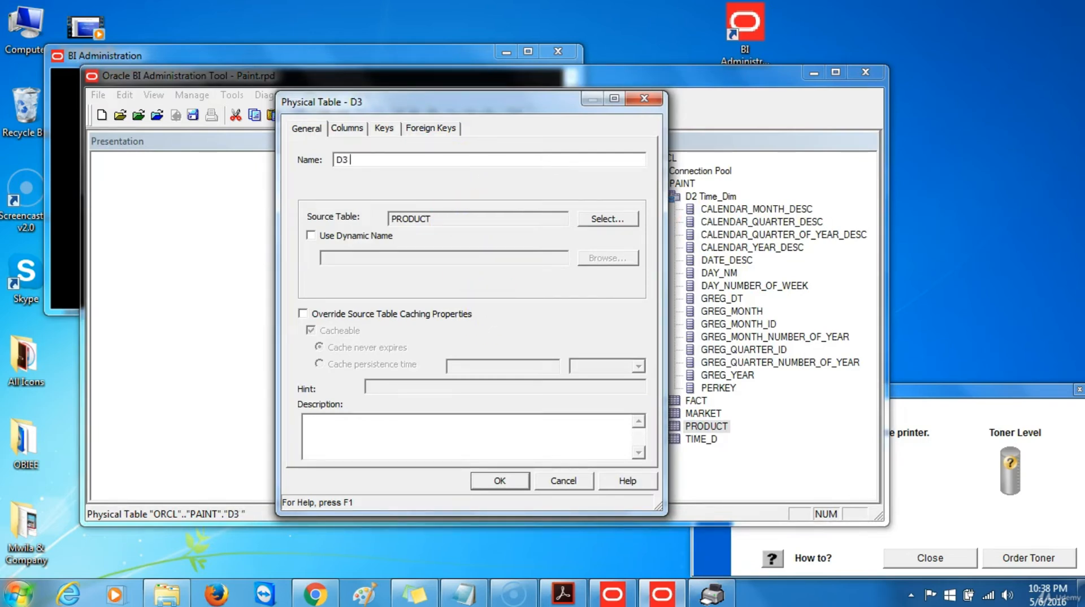
text( Produc)
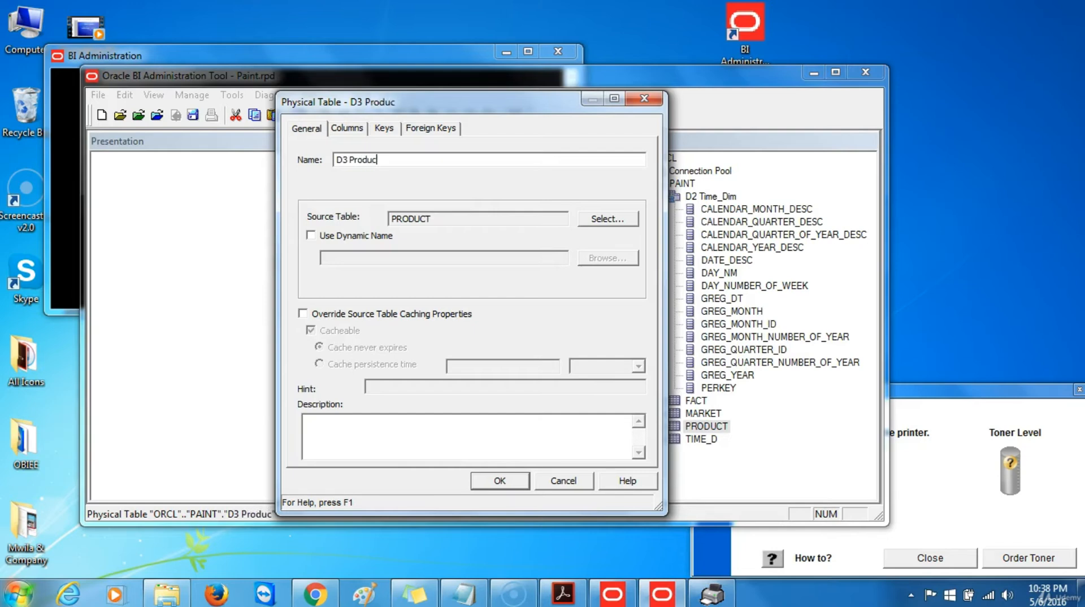
text(t_Dim)
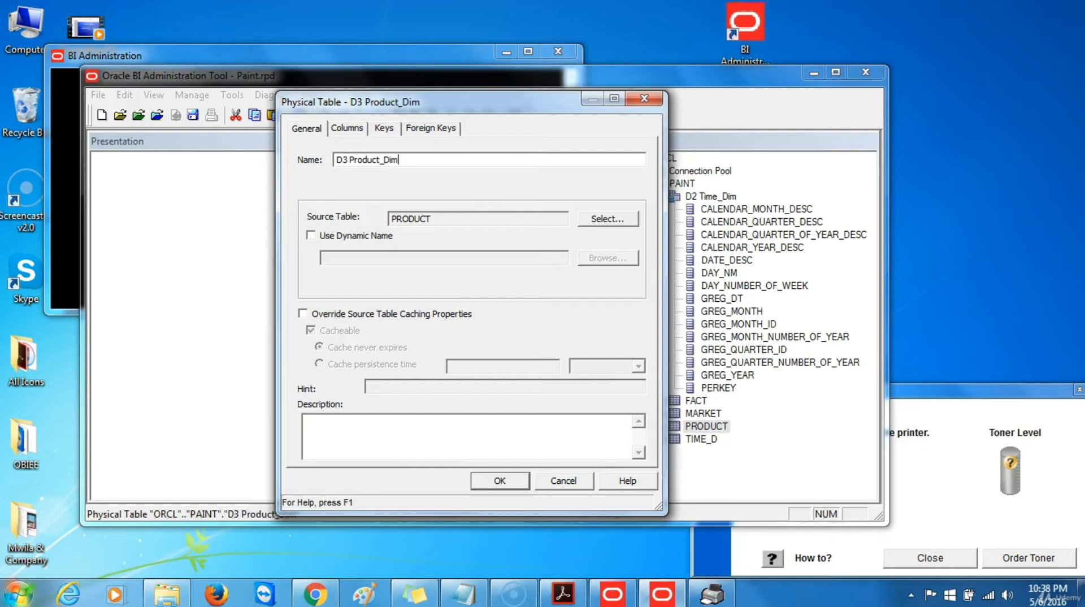
click(500, 480)
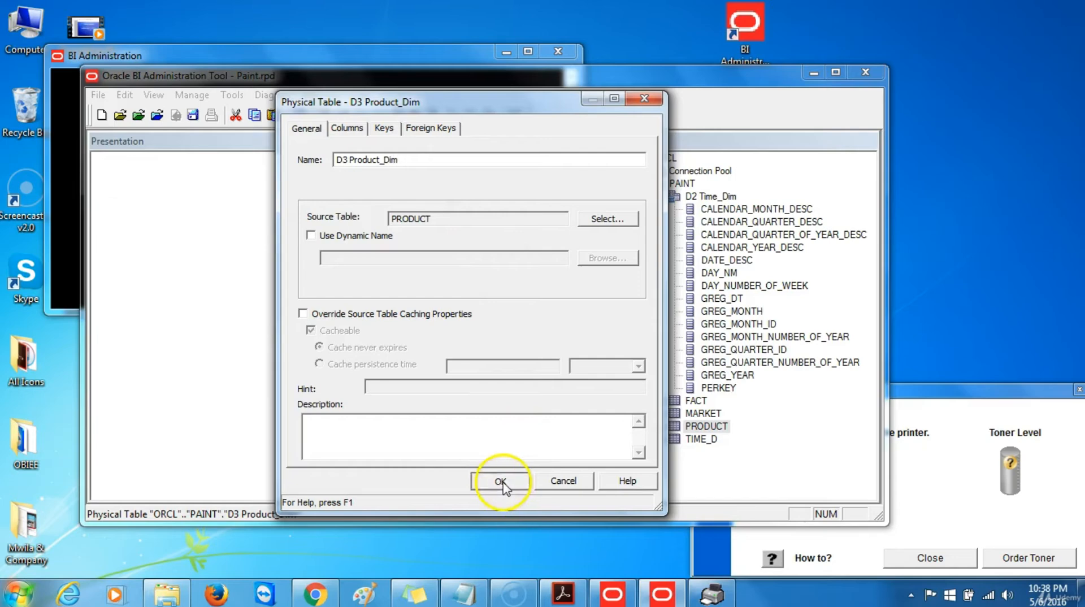
scroll(780, 370, down, 2)
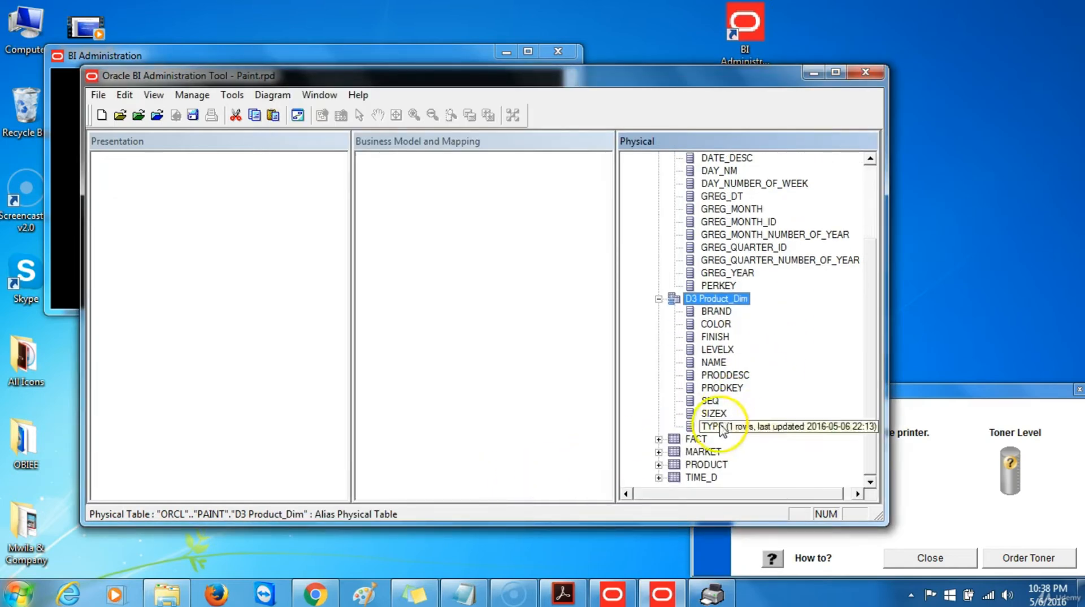
Create an alias of the MARKET table named D4 Market_Dim
click(700, 452)
right_click(701, 452)
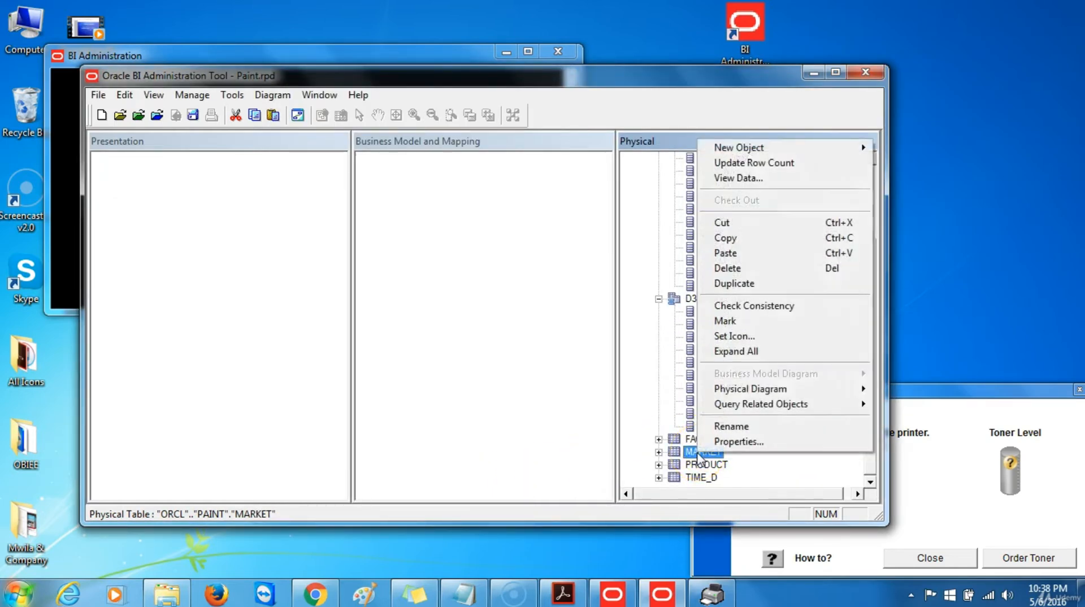
mouse_move(726, 150)
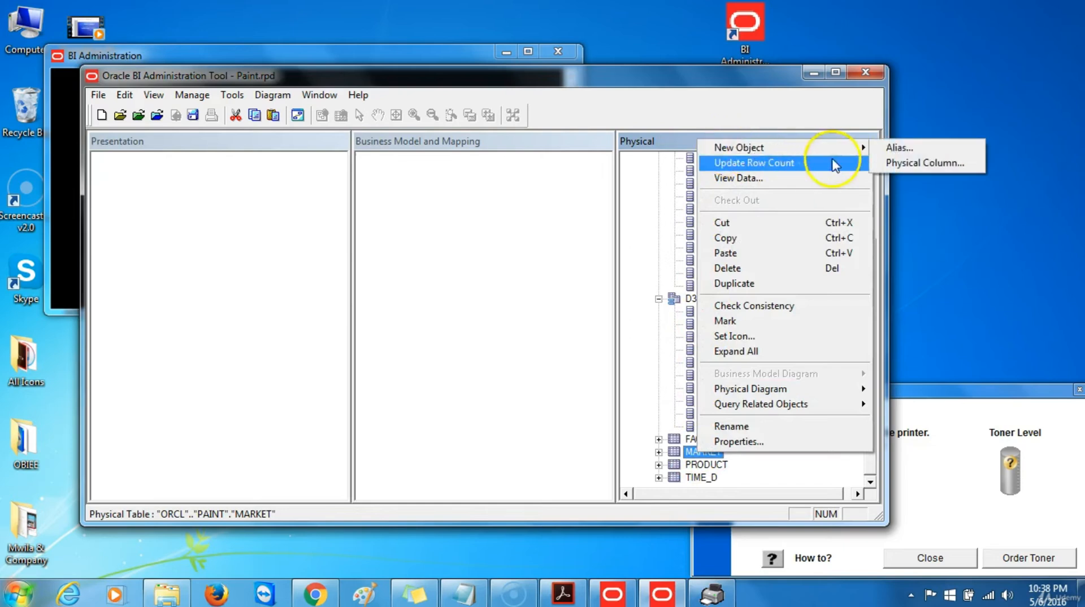
click(895, 147)
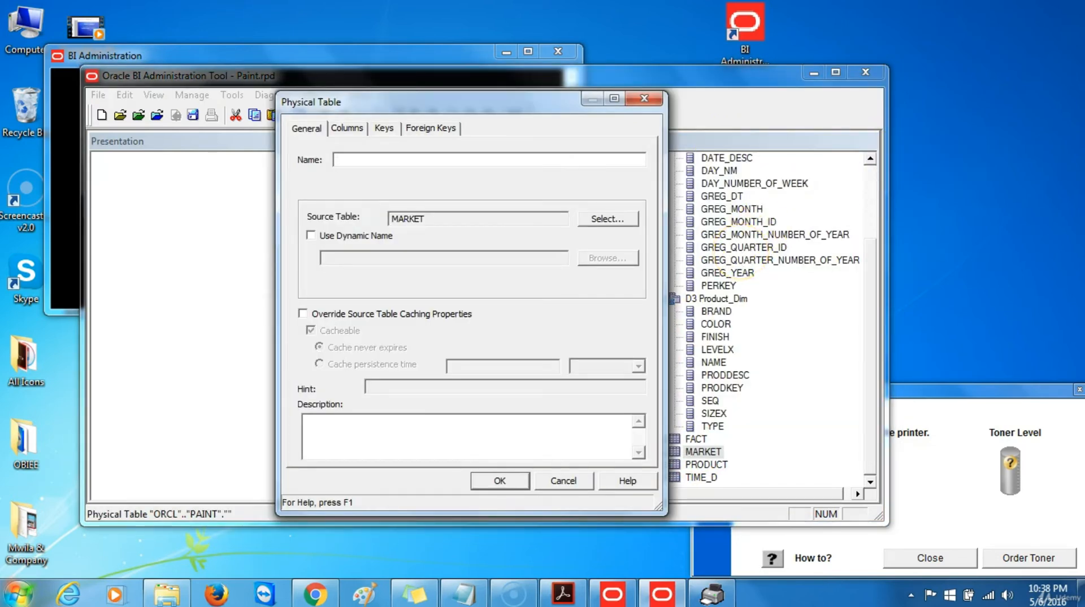
text(D4 Market)
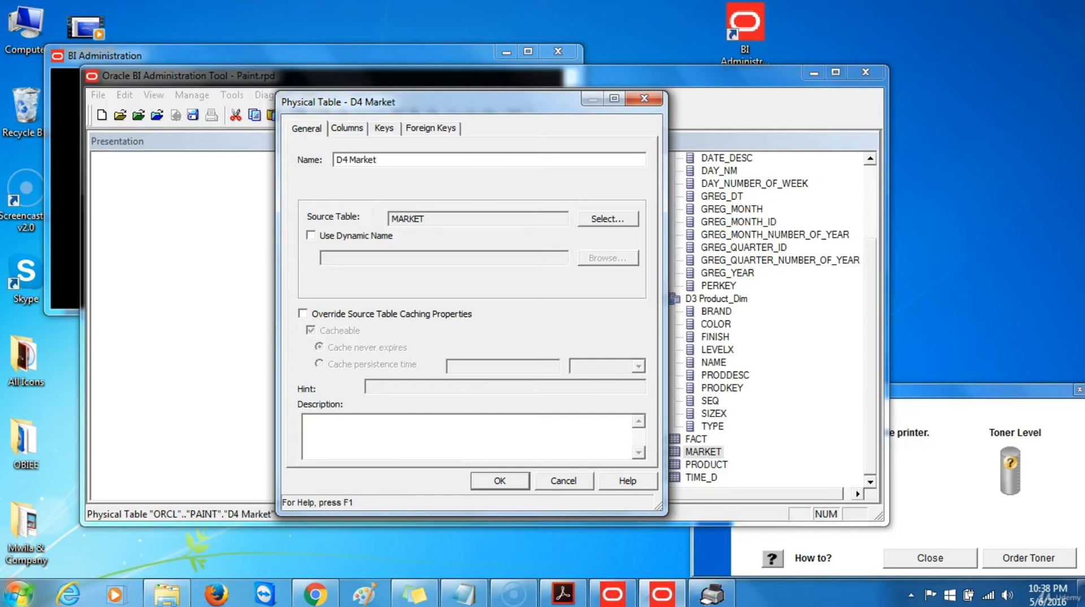
text(_Dim)
click(499, 481)
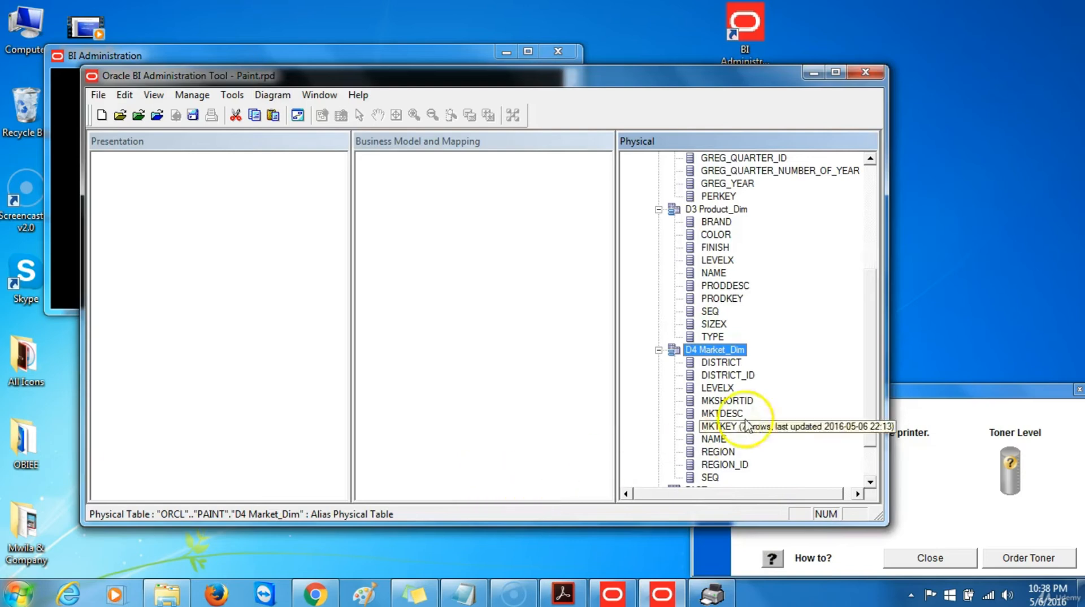
scroll(745, 425, down, 2)
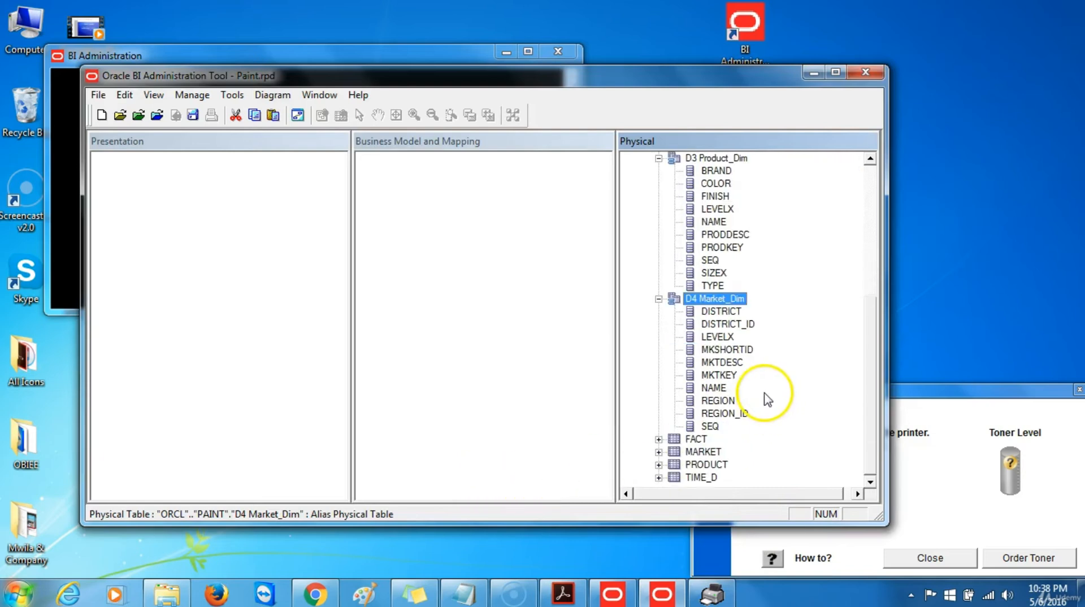
click(694, 445)
Create an alias of the FACT table named F1 Fact_Fct
right_click(694, 445)
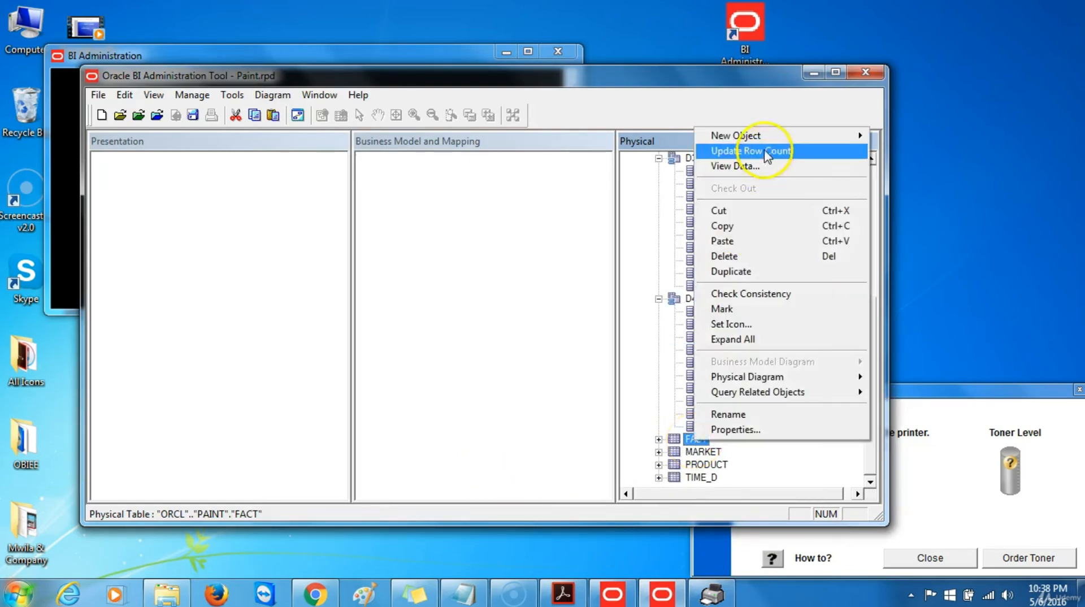
mouse_move(760, 137)
click(917, 138)
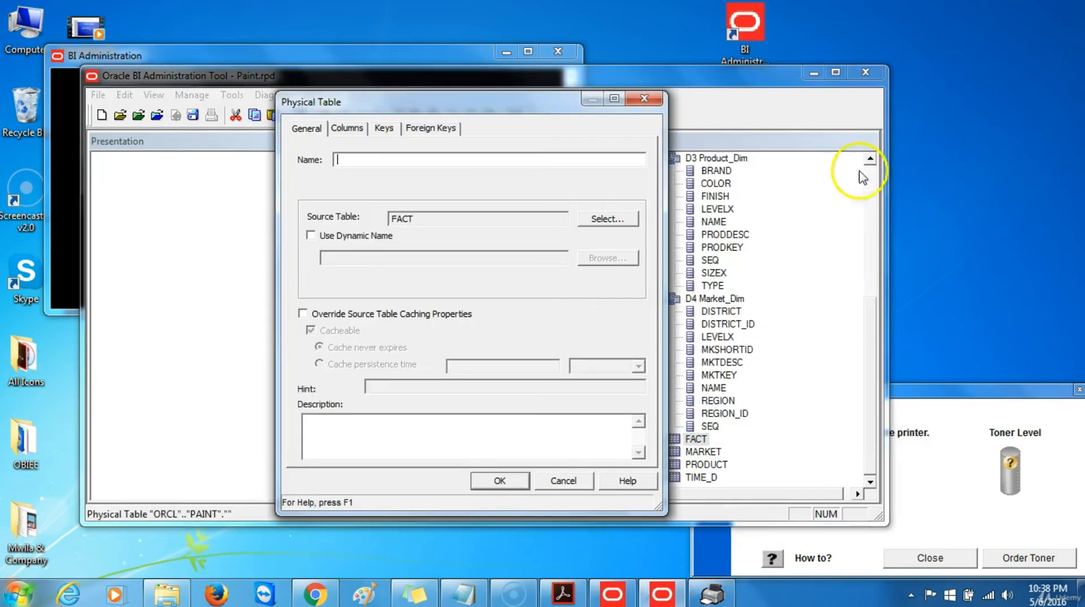
text(F1)
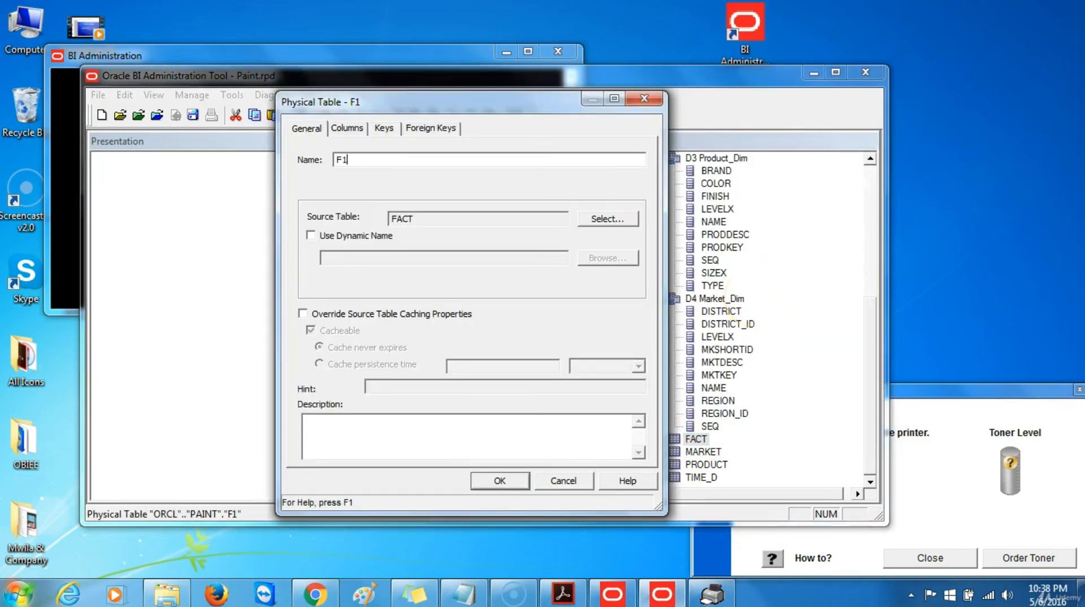
text( Fact_)
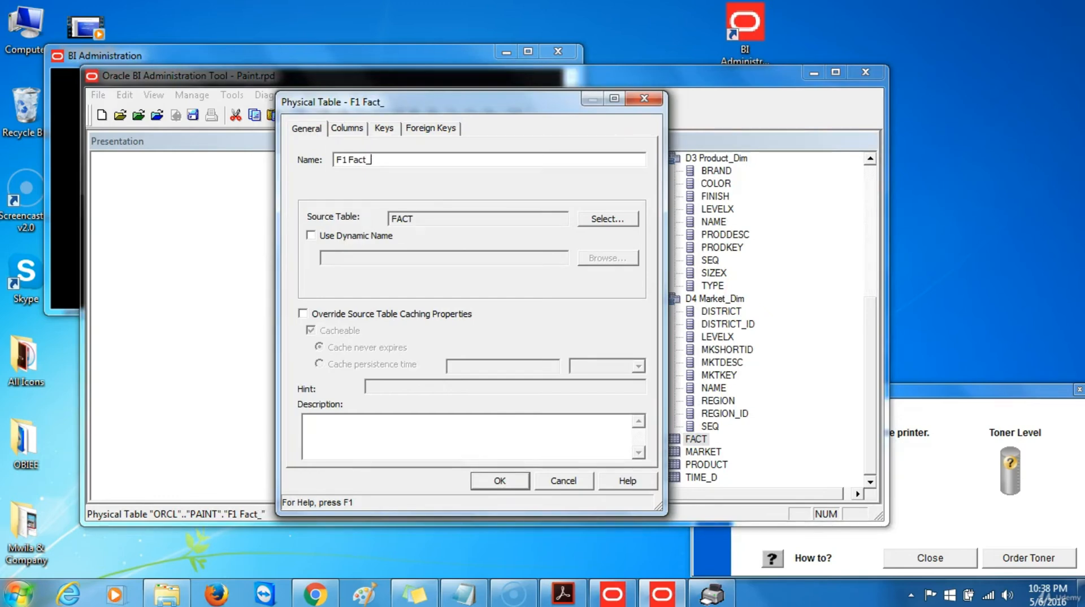
text(Fct)
click(499, 480)
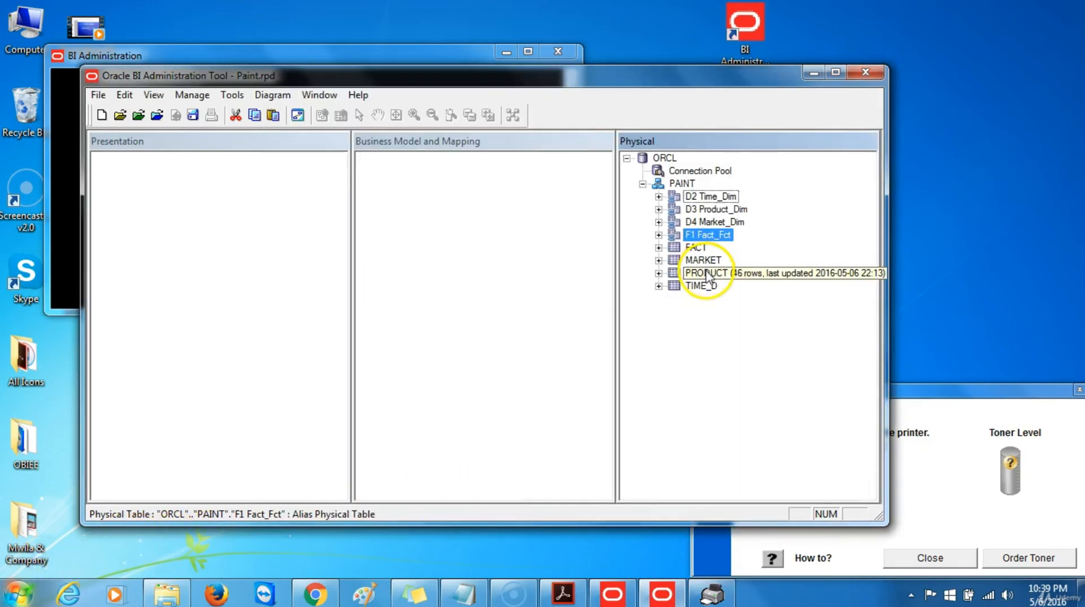
Select the D2 Time_Dim, D3 Product_Dim, D4 Market_Dim and F1 Fact_Fct aliases and bring up their Physical Diagram options
click(715, 241)
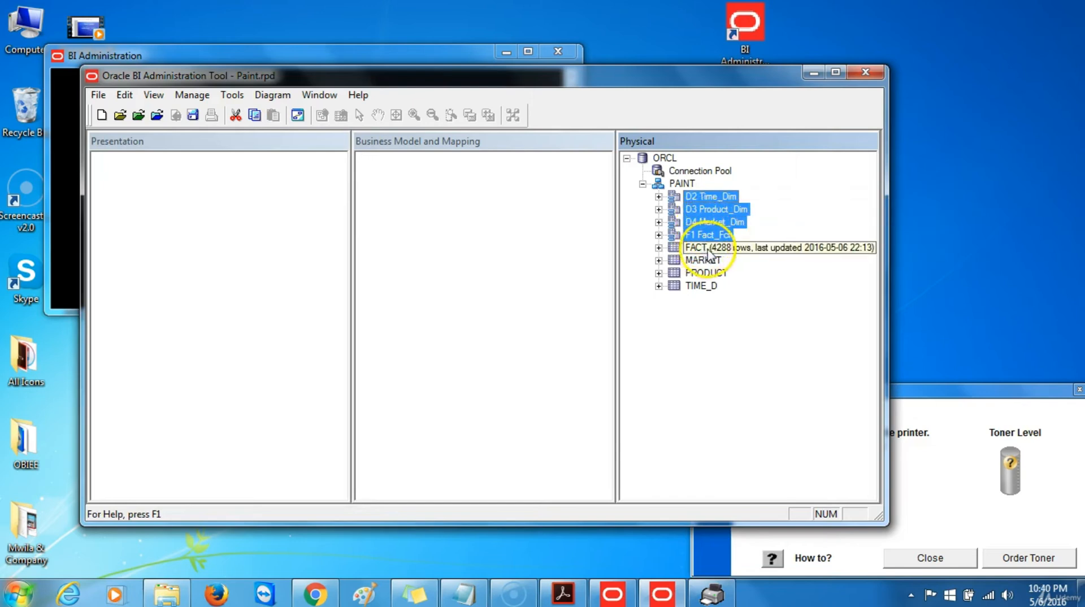
right_click(701, 215)
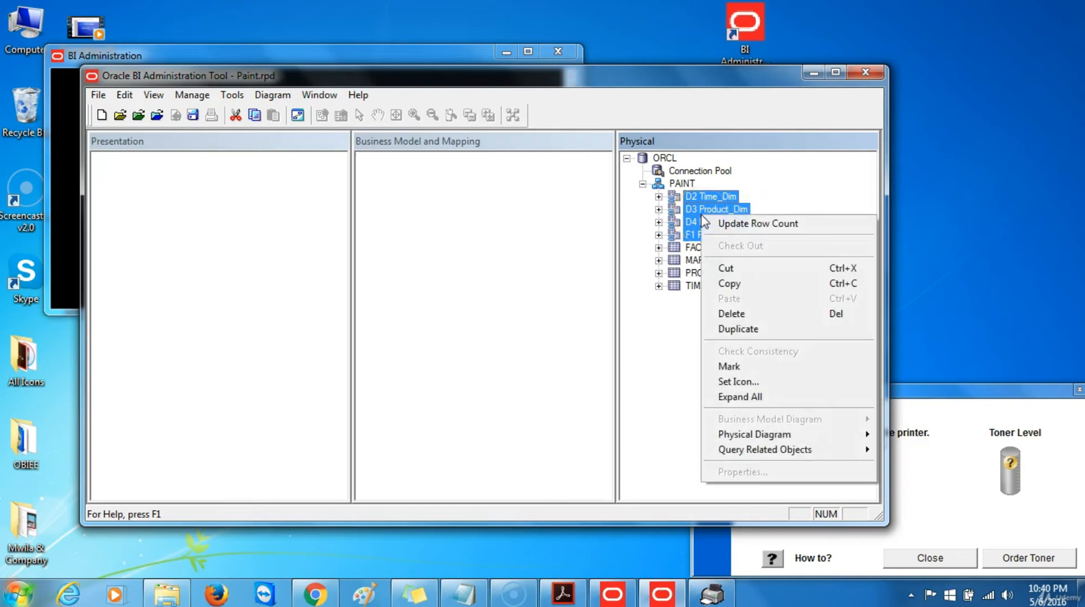
mouse_move(757, 435)
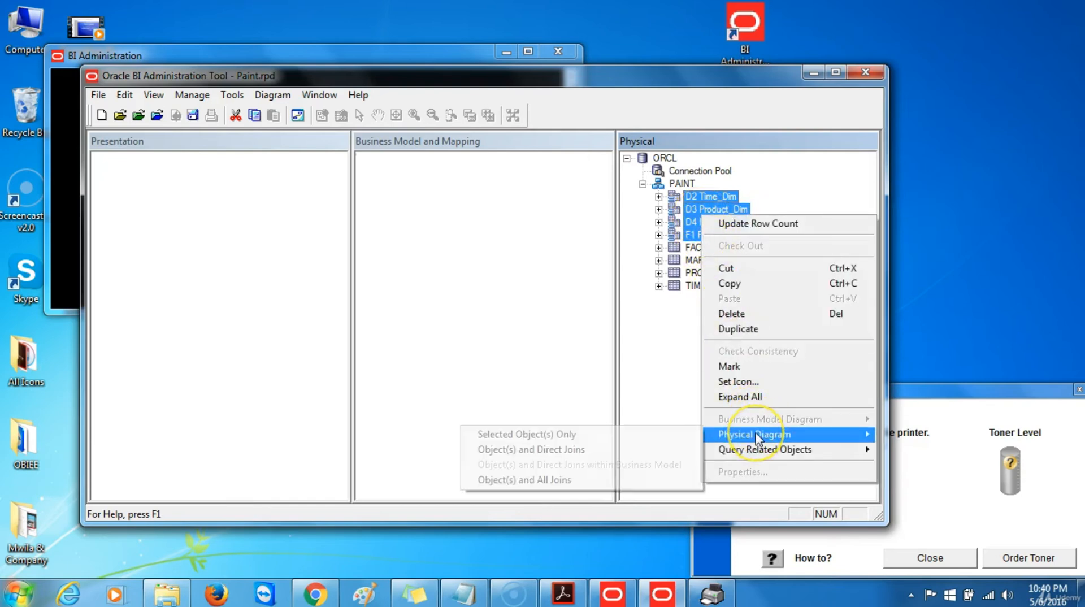
Show the four aliases in a Physical Diagram with all joins, and begin a new join from F1 Fact_Fct
click(557, 482)
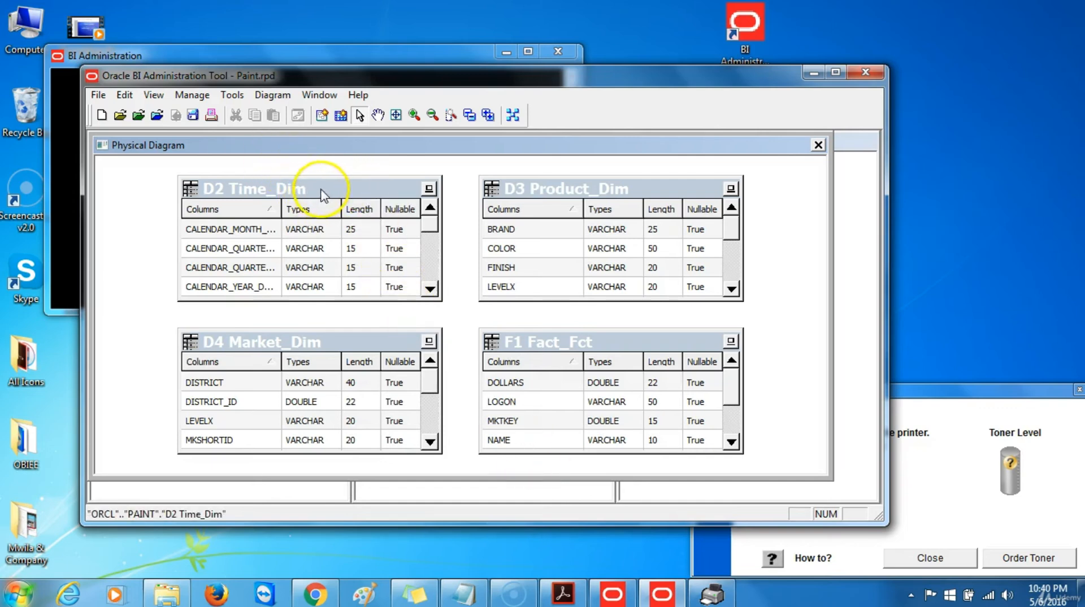
click(322, 115)
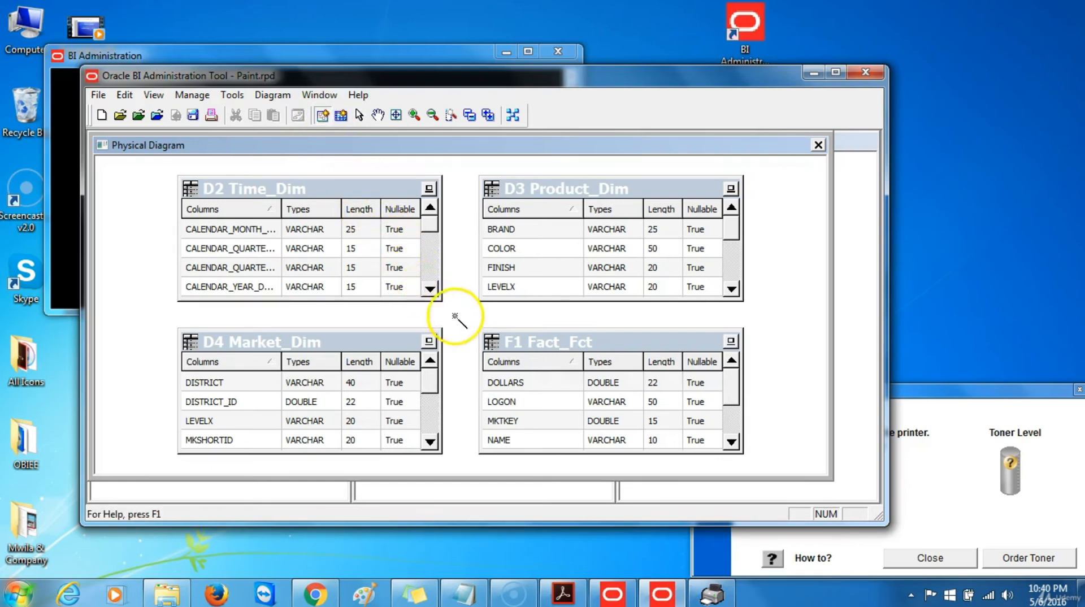
click(544, 358)
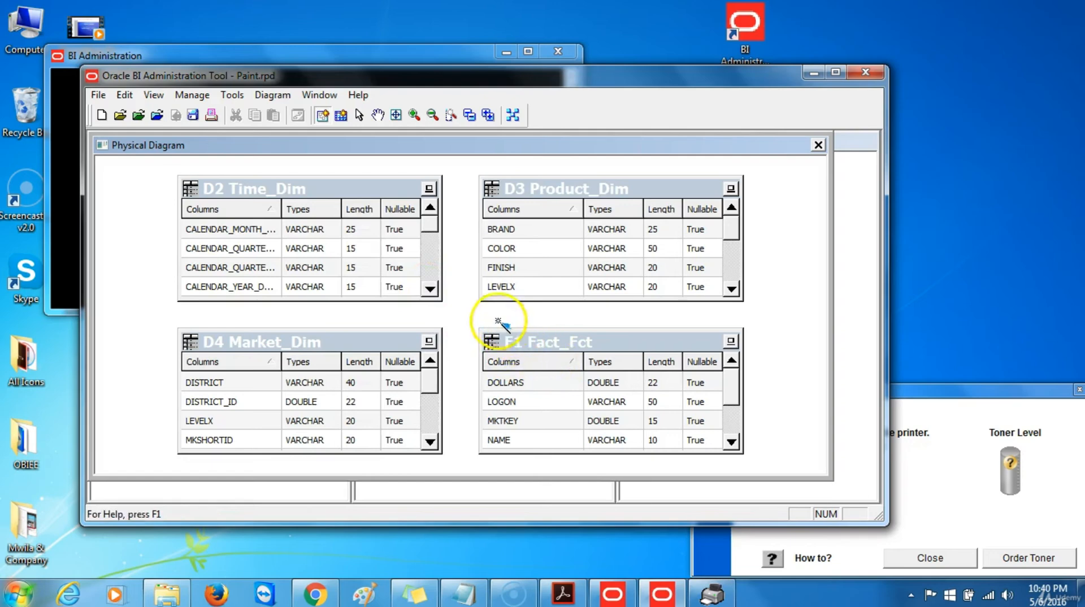
Create a foreign-key join from D2 Time_Dim.PERKEY to F1 Fact_Fct.PERKEY
click(403, 266)
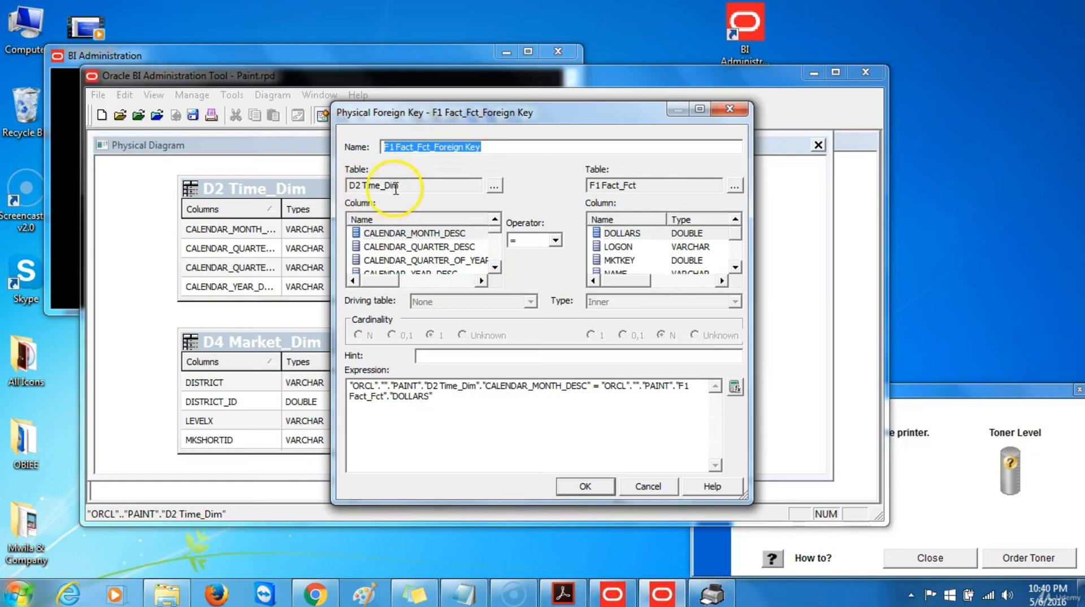
click(494, 268)
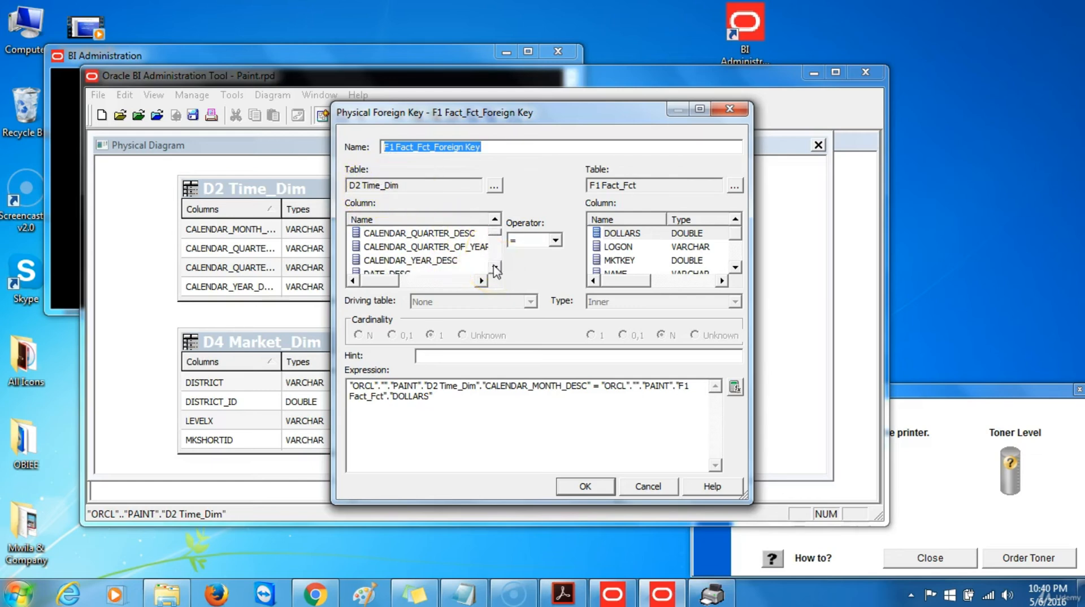
click(495, 267)
click(494, 267)
click(495, 267)
click(495, 267)
click(495, 267)
click(495, 267)
click(495, 267)
click(495, 268)
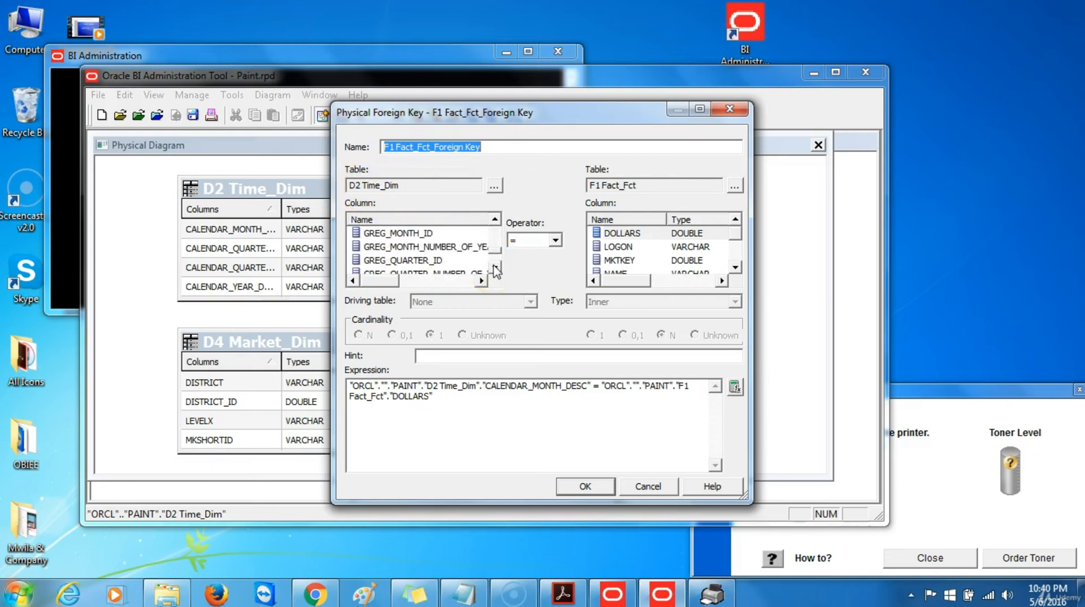
click(494, 267)
click(494, 267)
click(495, 267)
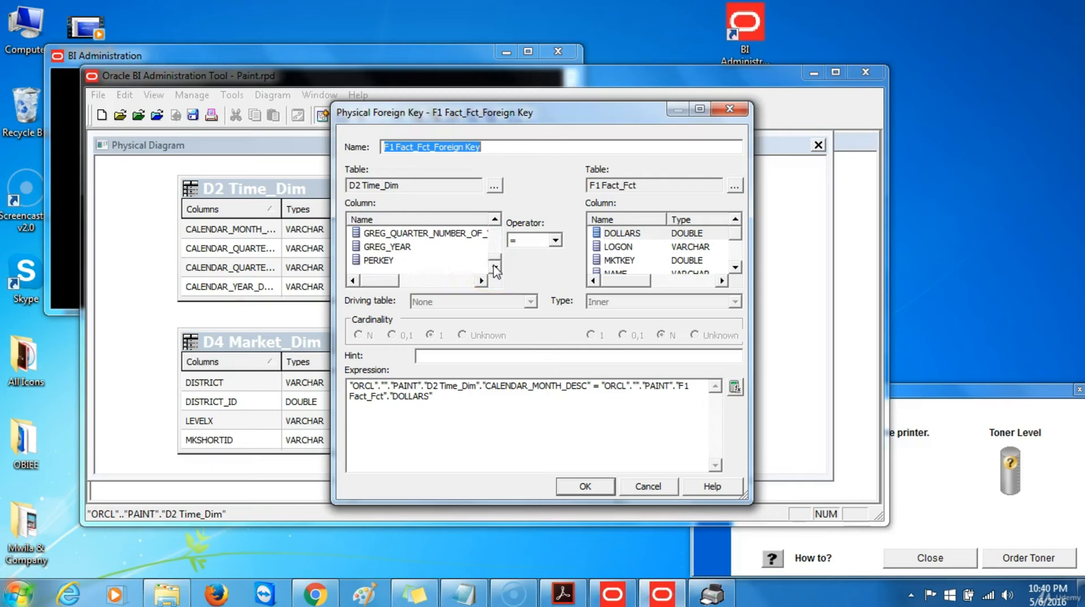
click(392, 261)
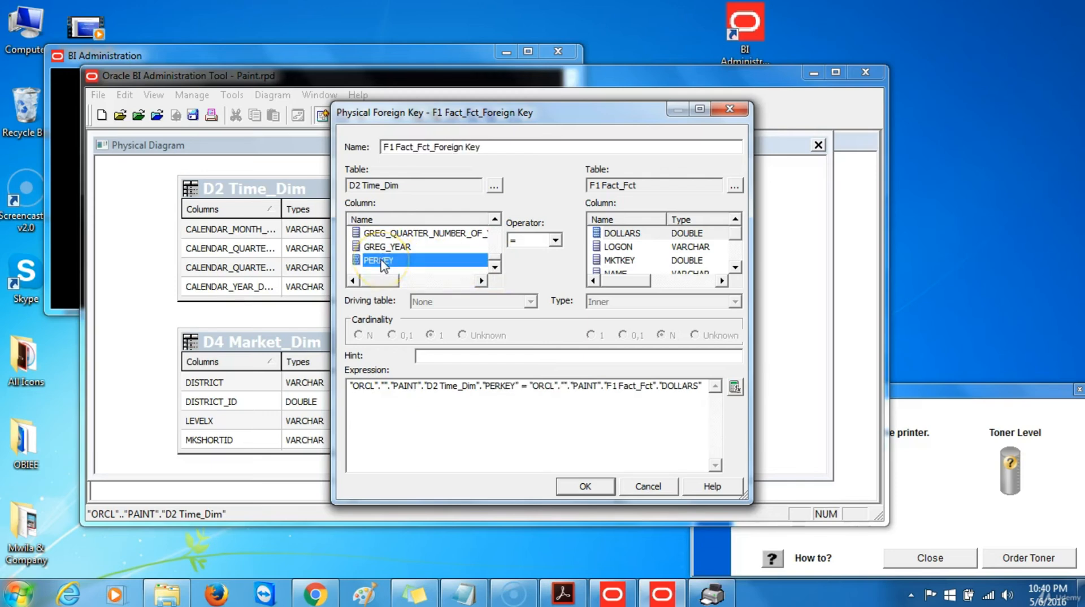
click(735, 266)
click(735, 267)
click(734, 266)
click(619, 247)
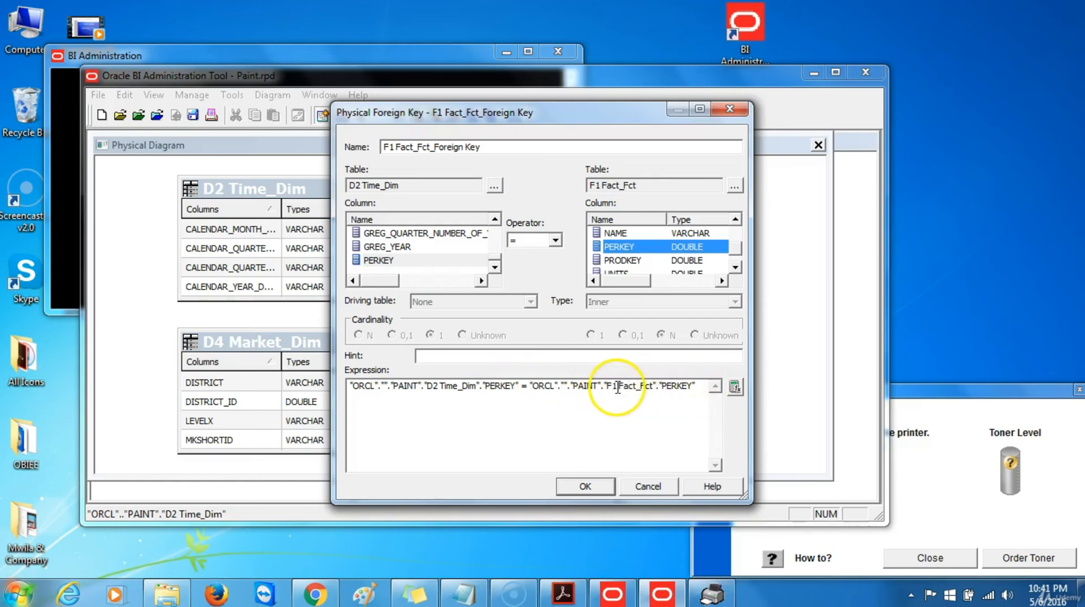
click(585, 485)
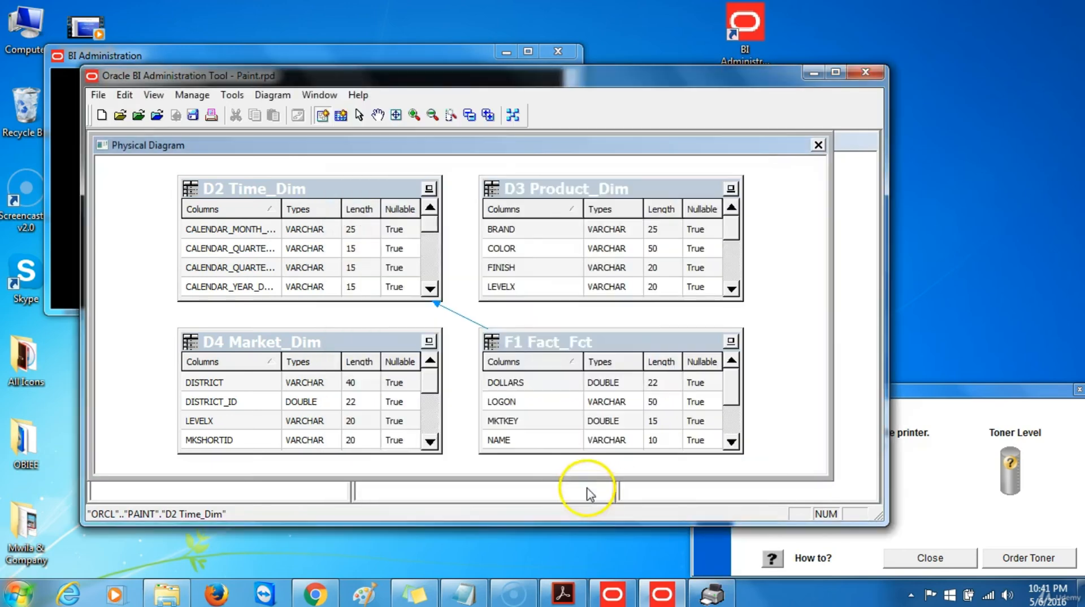
Create a foreign-key join from D3 Product_Dim.PRODKEY to F1 Fact_Fct.PRODKEY
click(558, 344)
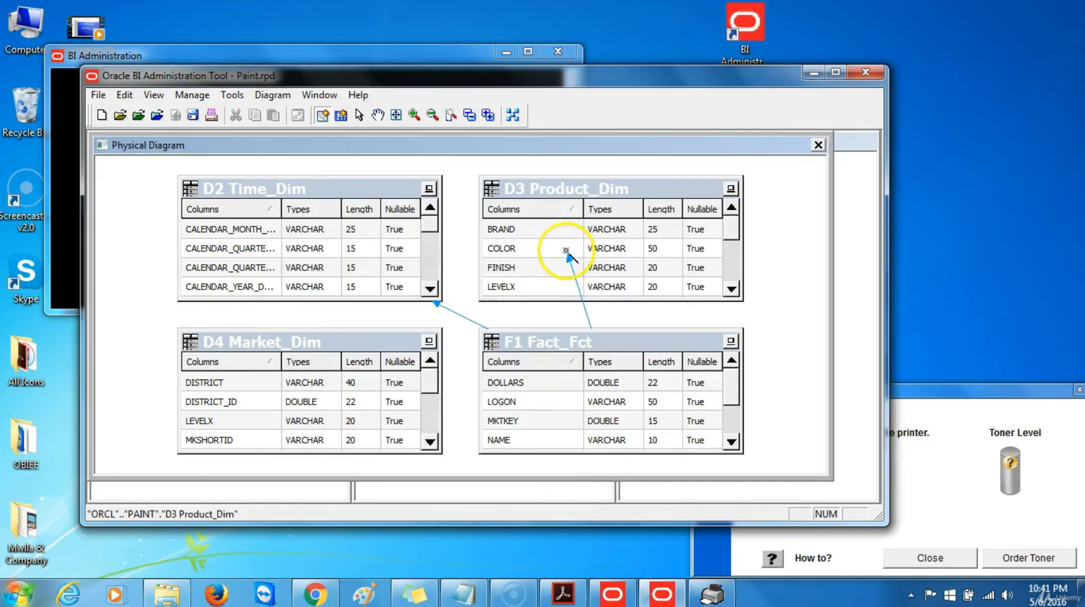
click(566, 256)
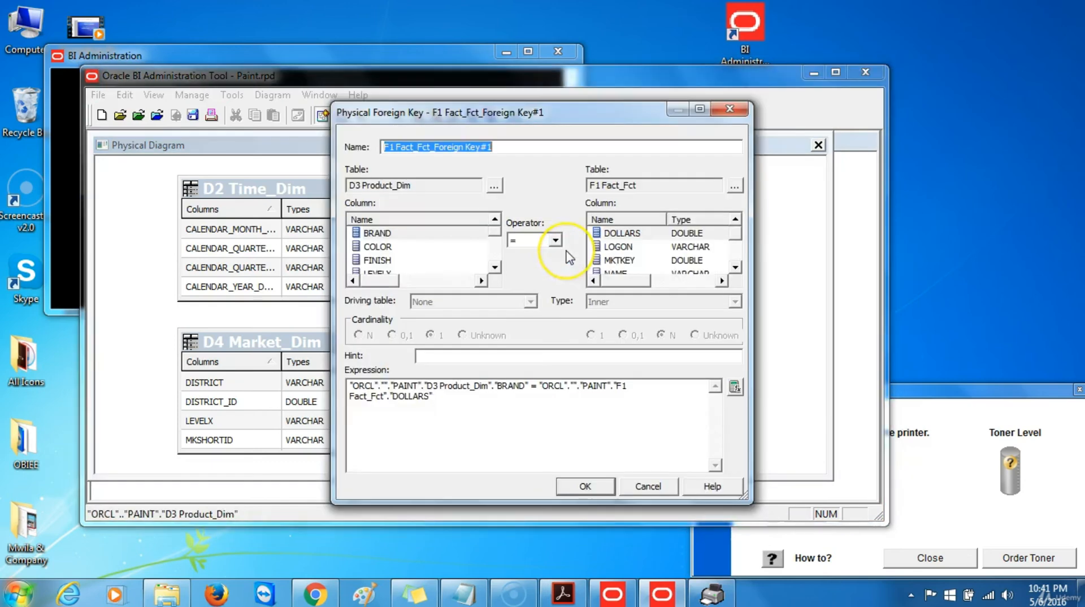
click(495, 267)
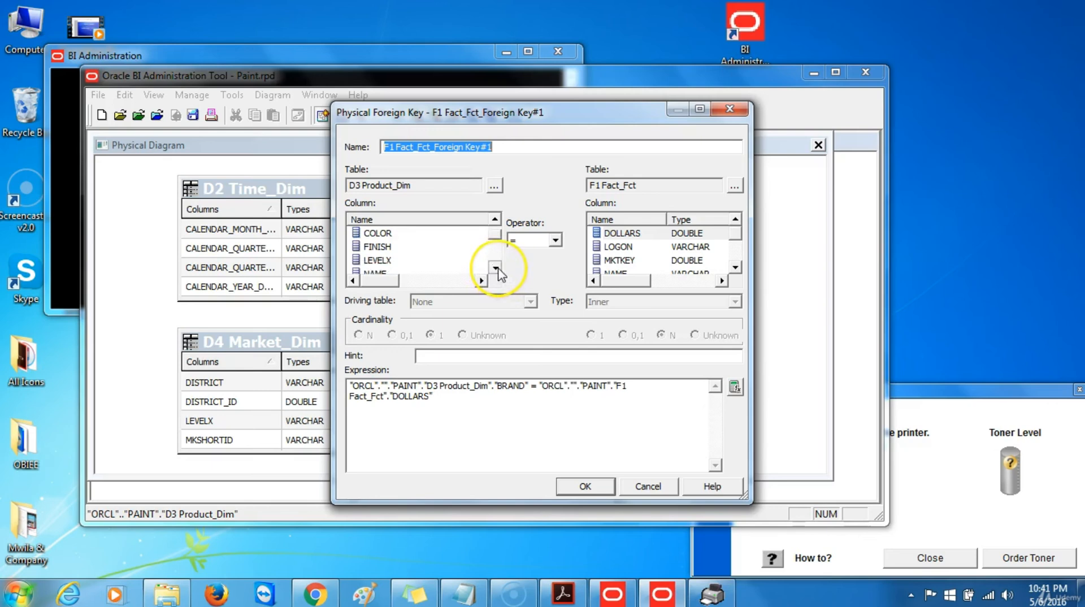
click(496, 266)
click(496, 267)
click(495, 267)
click(495, 267)
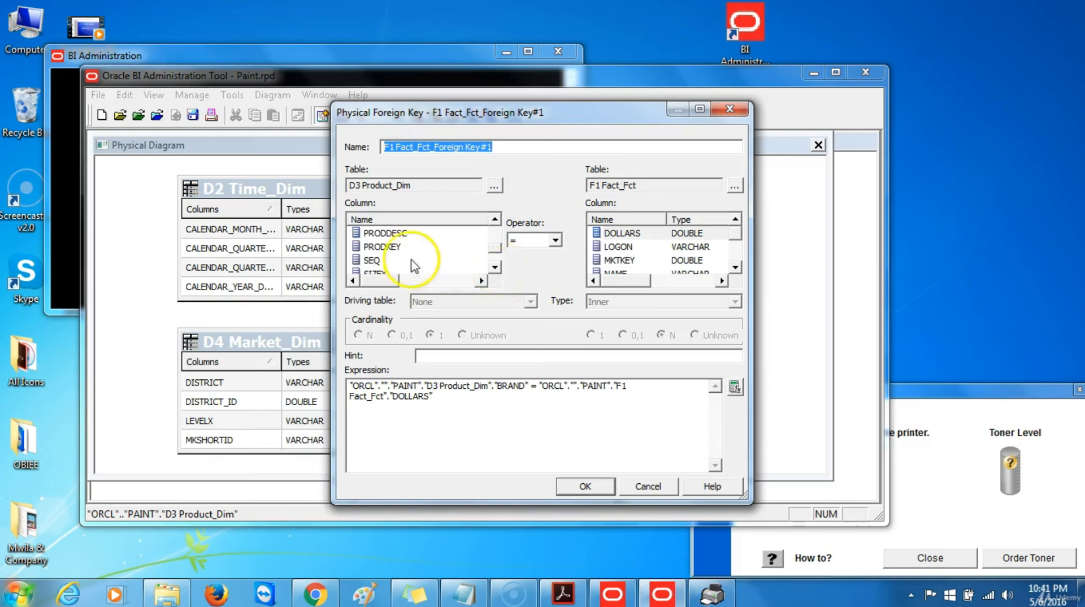
click(384, 249)
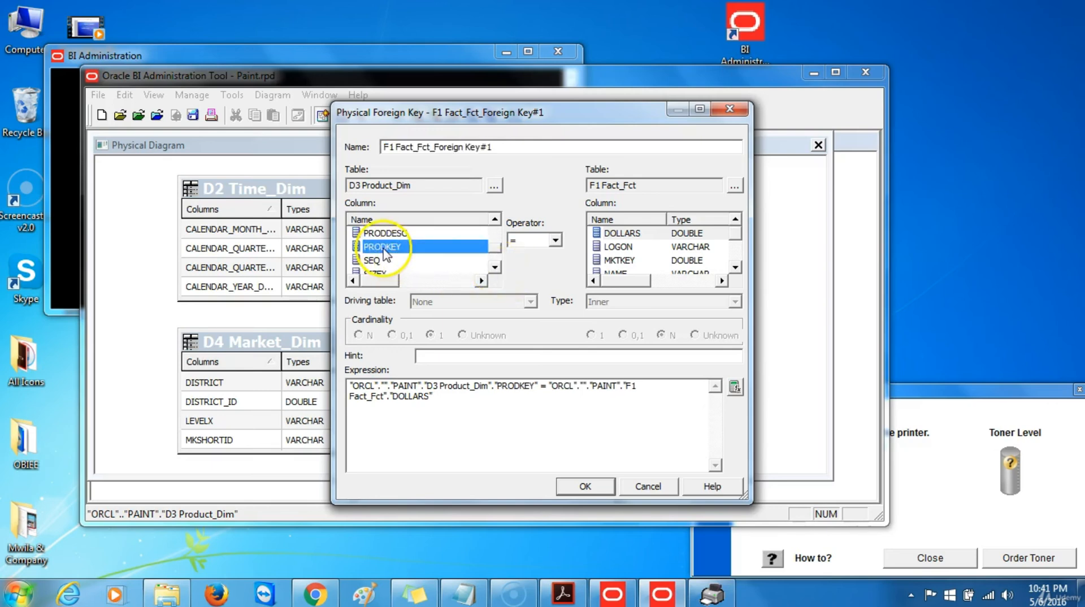
click(735, 267)
click(736, 267)
click(735, 268)
click(735, 267)
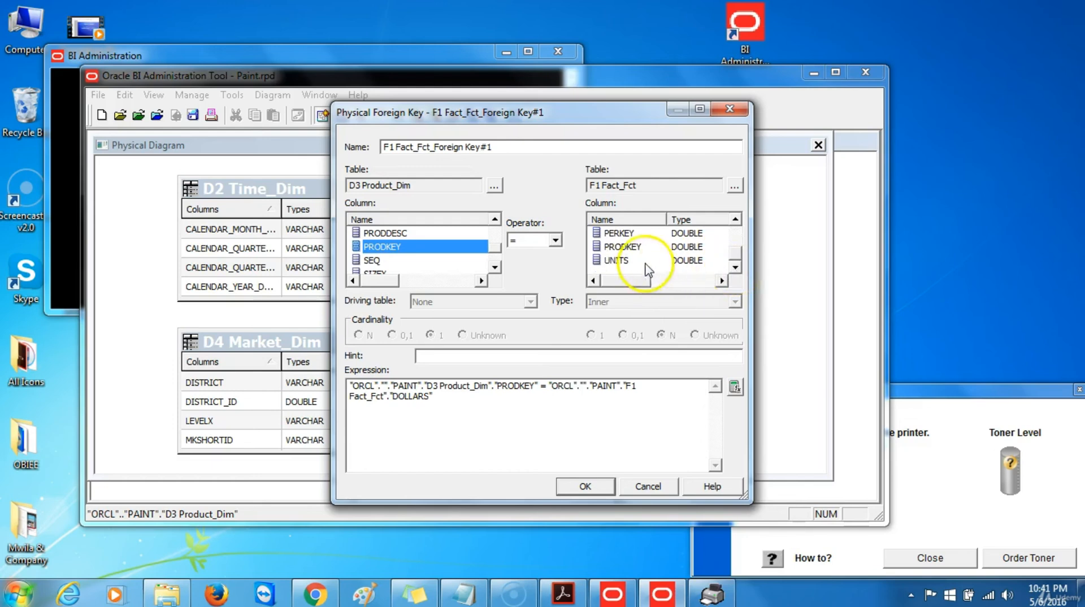
click(622, 248)
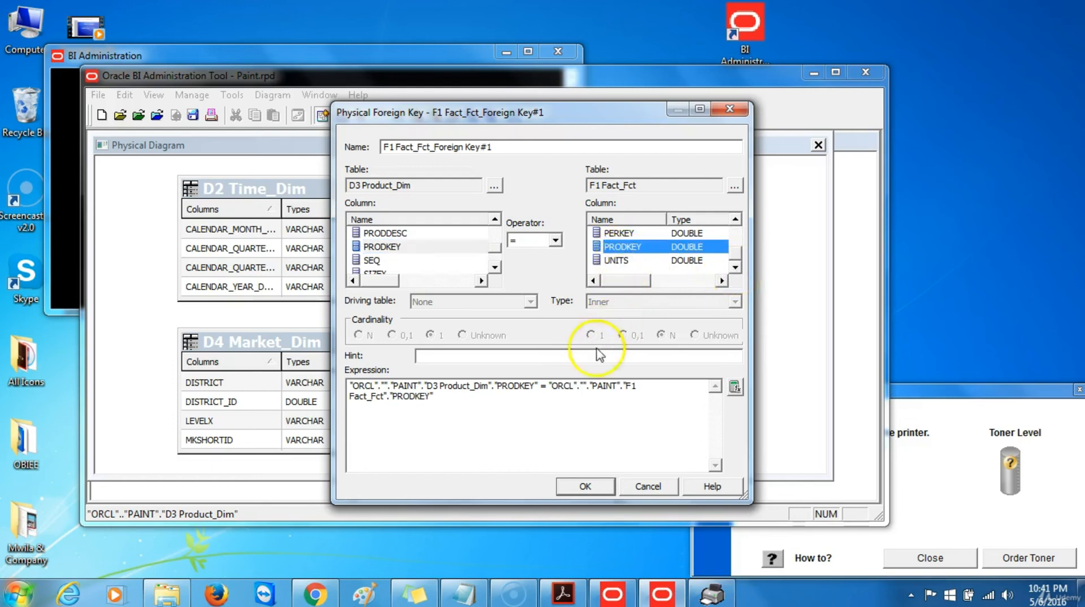
click(584, 487)
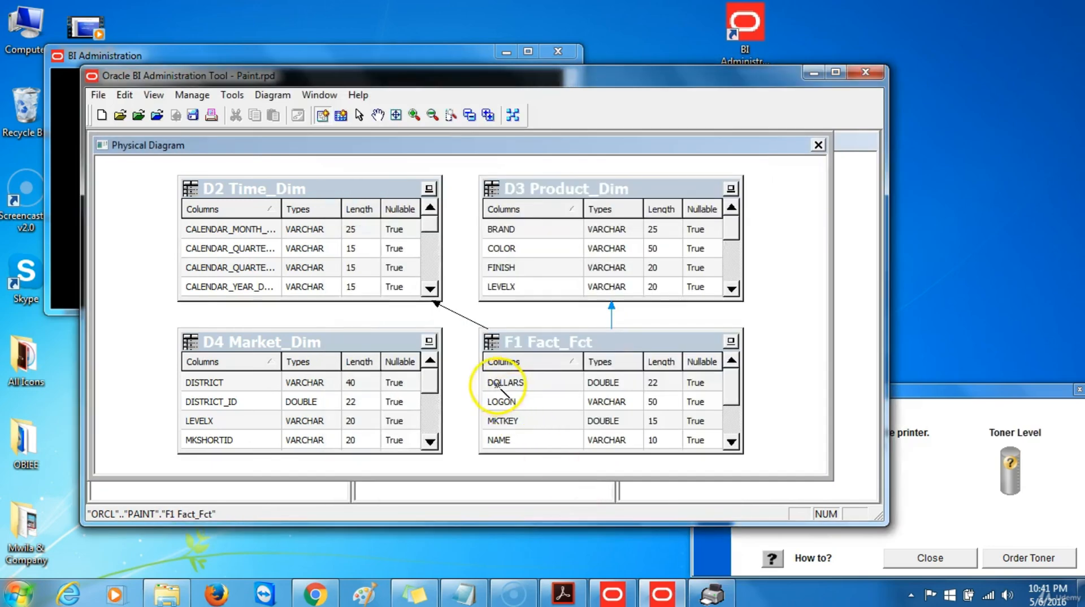
click(498, 387)
Create a foreign-key join from D4 Market_Dim.MKTKEY to F1 Fact_Fct.MKTKEY
click(376, 390)
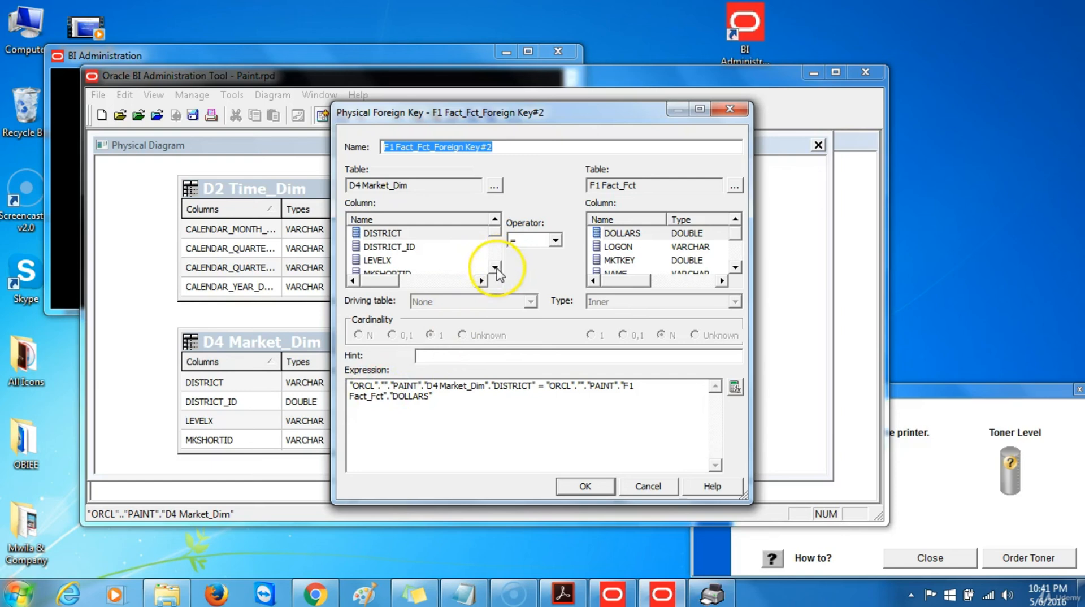
click(496, 268)
click(496, 267)
click(496, 267)
click(496, 267)
click(379, 249)
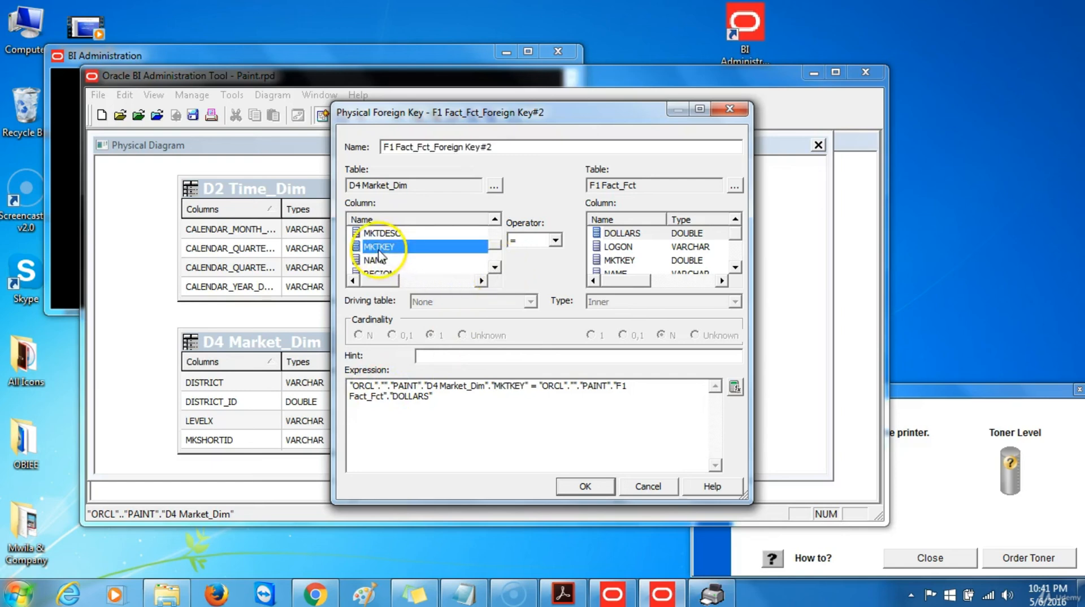
click(622, 262)
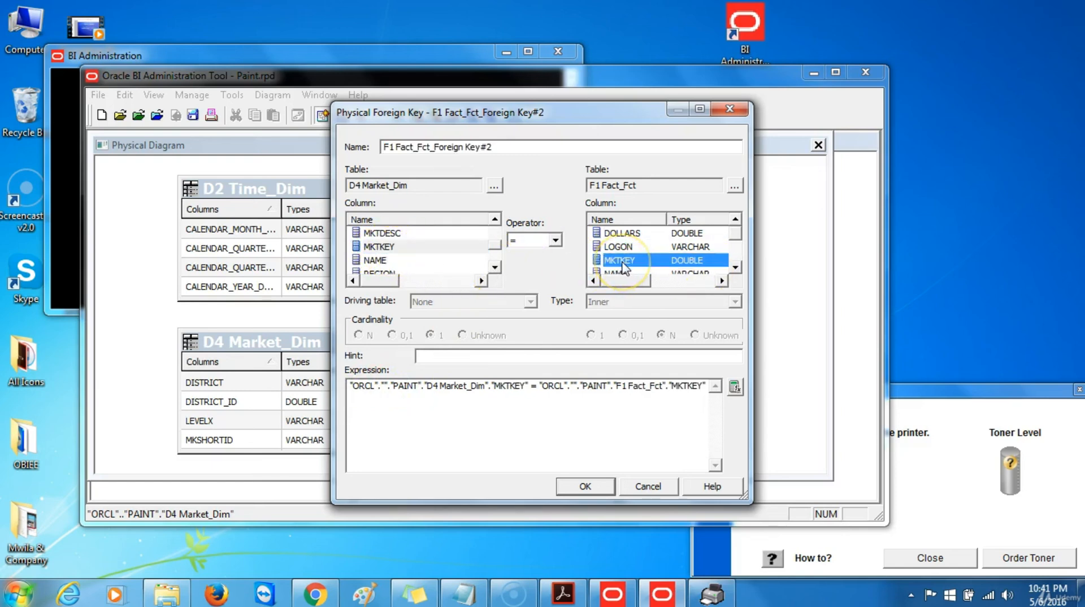
click(585, 484)
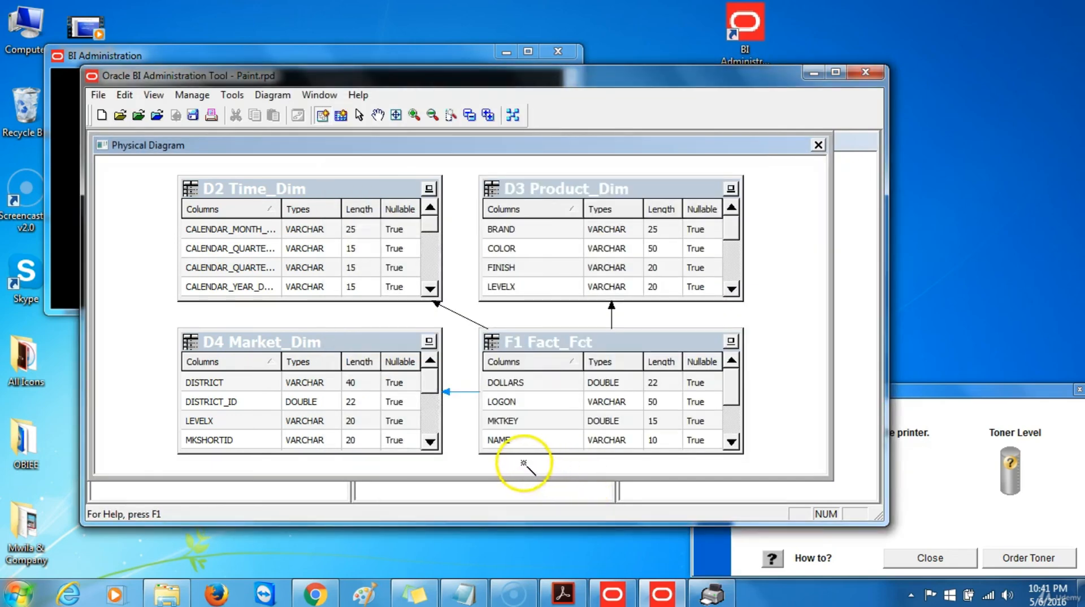
Auto-arrange the tables as a star around F1 Fact_Fct, collapse them to name-only boxes, and close the diagram
click(360, 116)
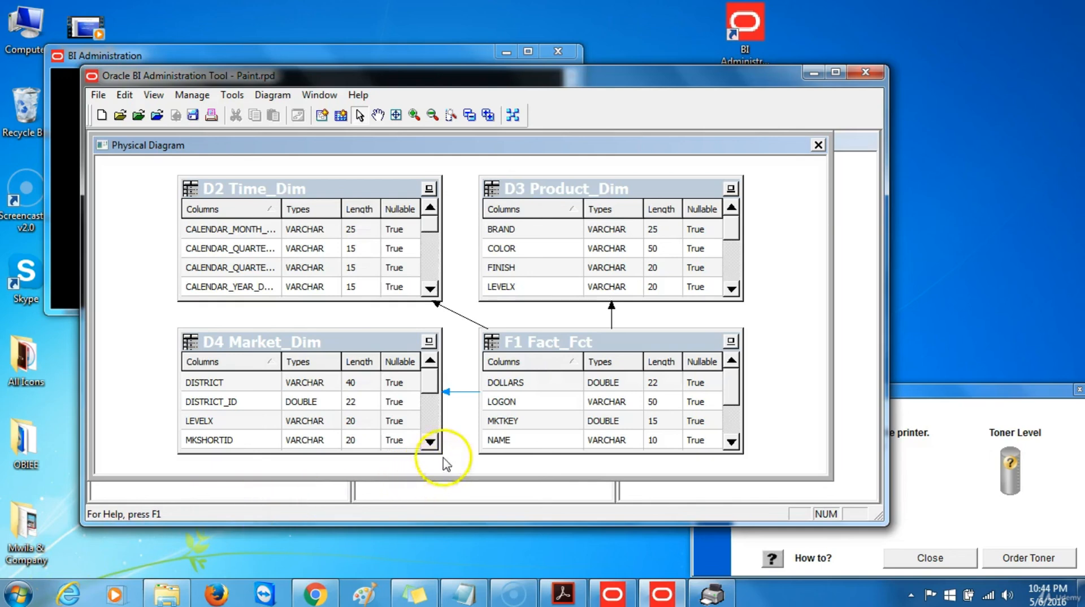
click(514, 118)
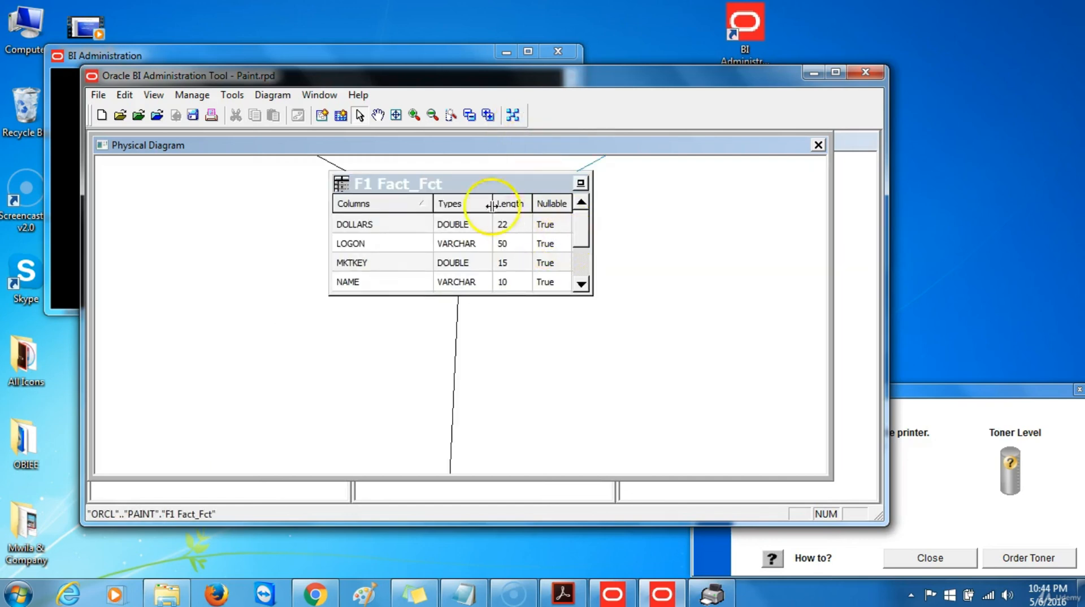
click(472, 120)
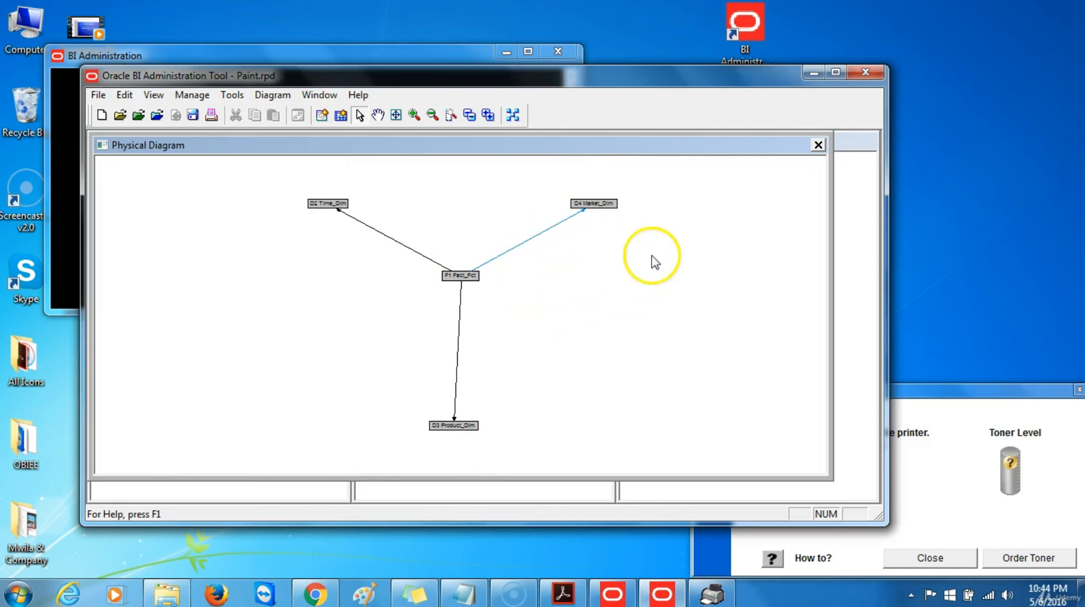
click(819, 146)
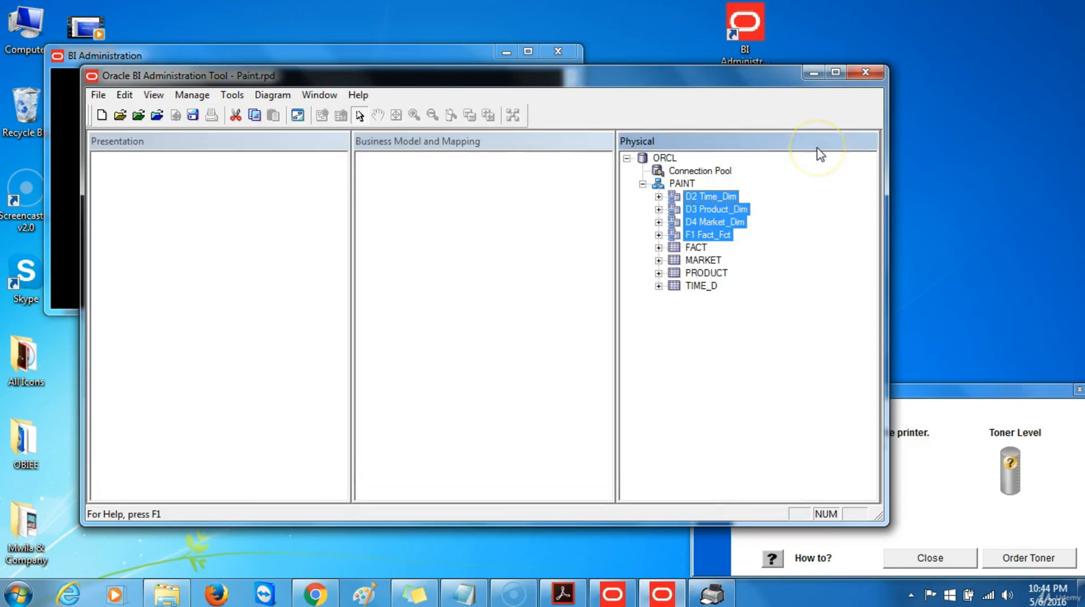
Save Paint.rpd, declining the global consistency check
click(192, 115)
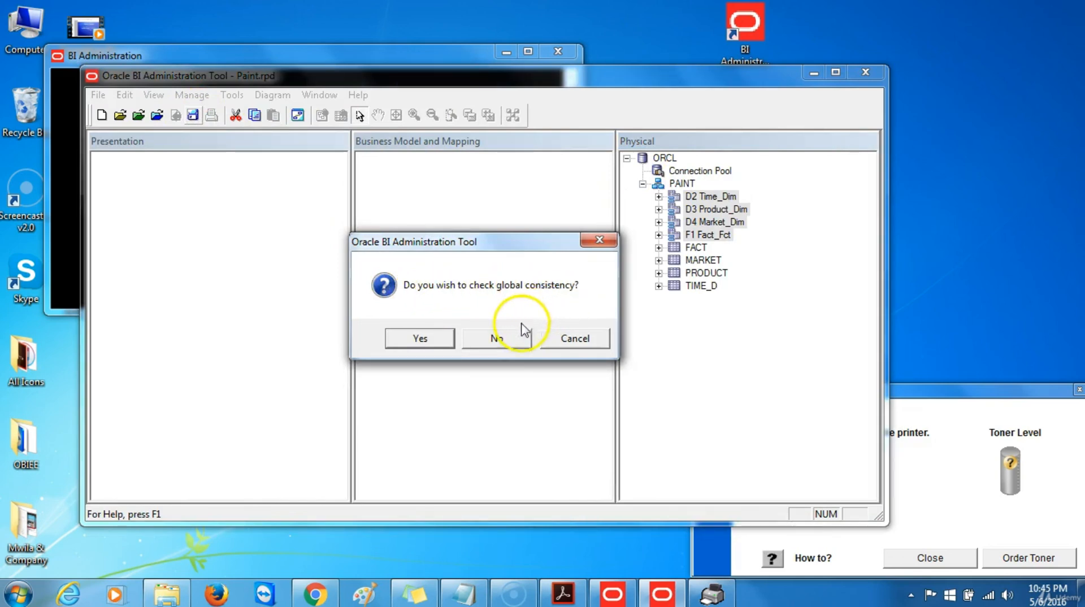
click(497, 340)
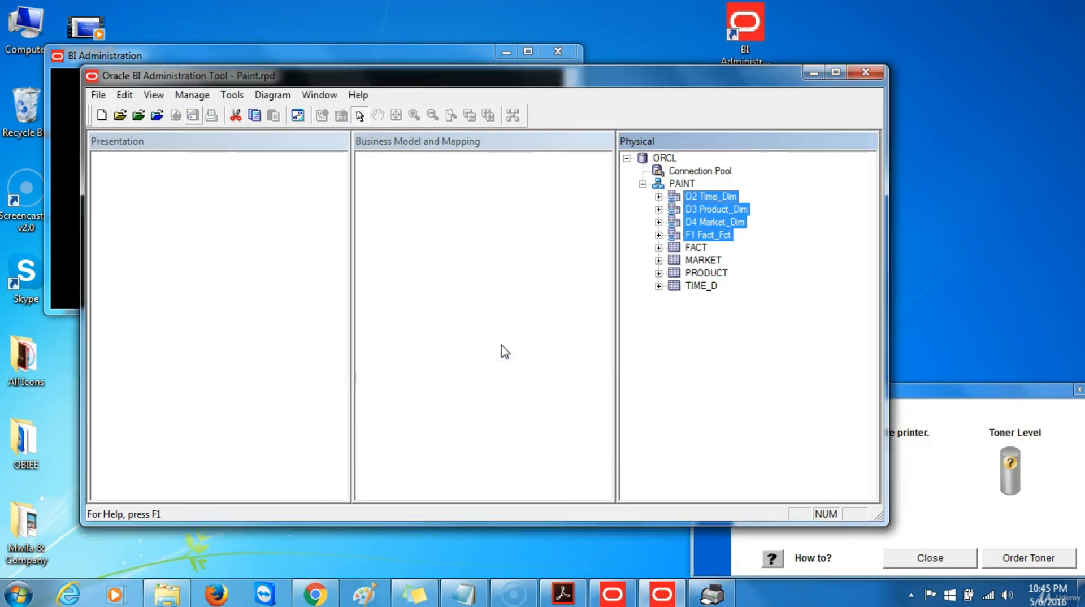